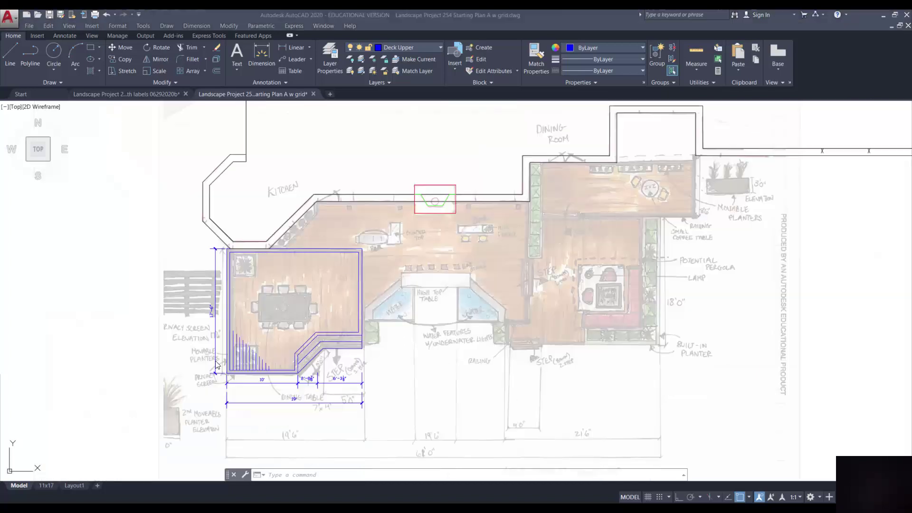
Switch to the 11x17 layout sheet showing the house outline and L4 title block
{"action": "mouse_move", "coordinate": [48, 485]}
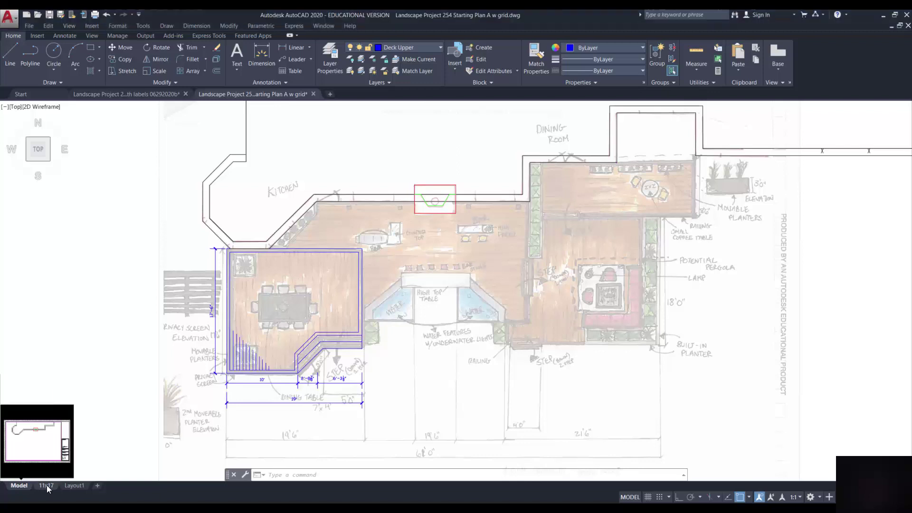
{"action": "left_click", "coordinate": [47, 485]}
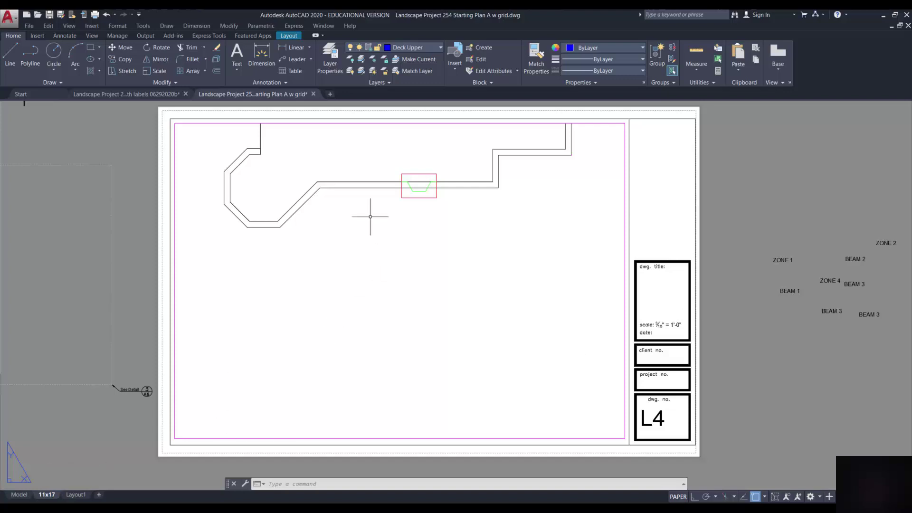
Thaw the Deck Upper layer in the 11x17 viewport only so the dimensioned upper deck appears
{"action": "double_click", "coordinate": [360, 255]}
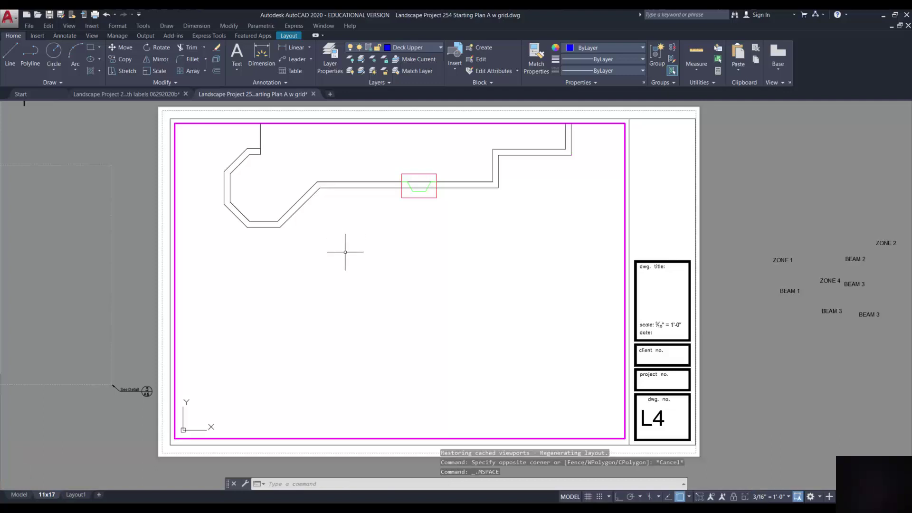
{"action": "left_click", "coordinate": [409, 47]}
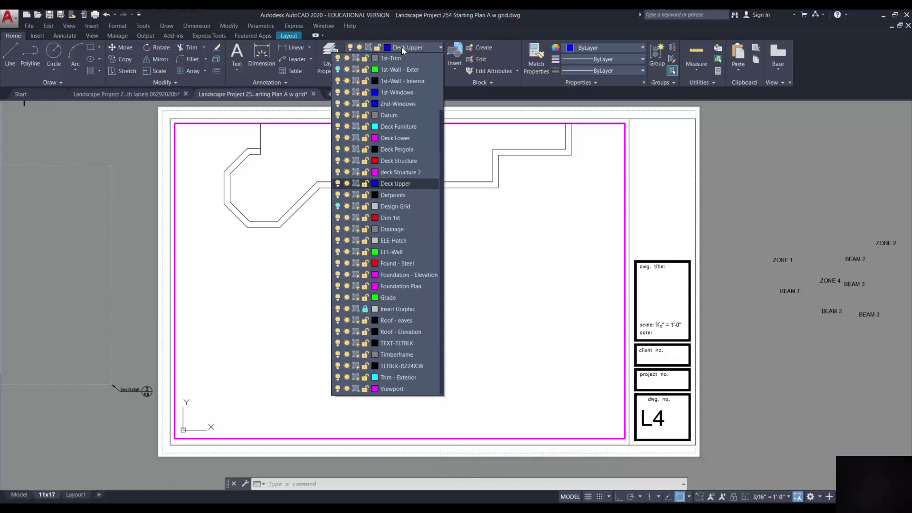
{"action": "left_click", "coordinate": [357, 184]}
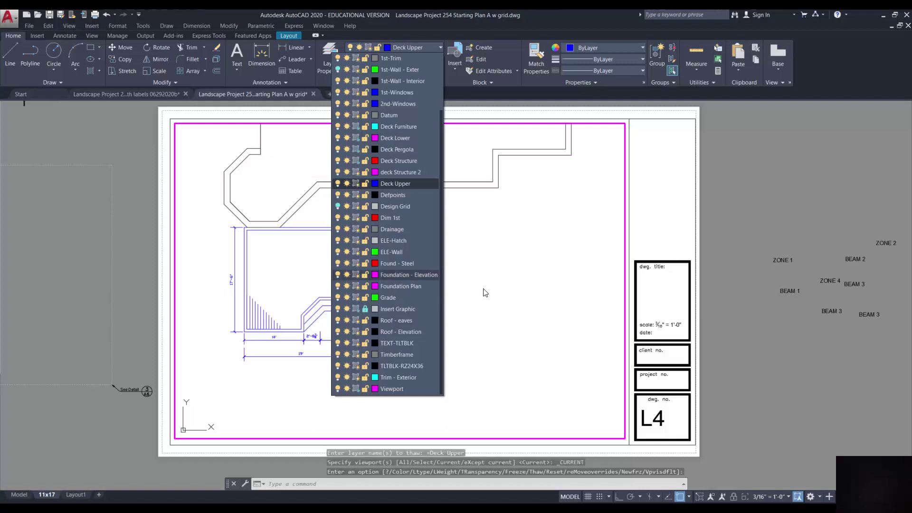
{"action": "left_click", "coordinate": [595, 256]}
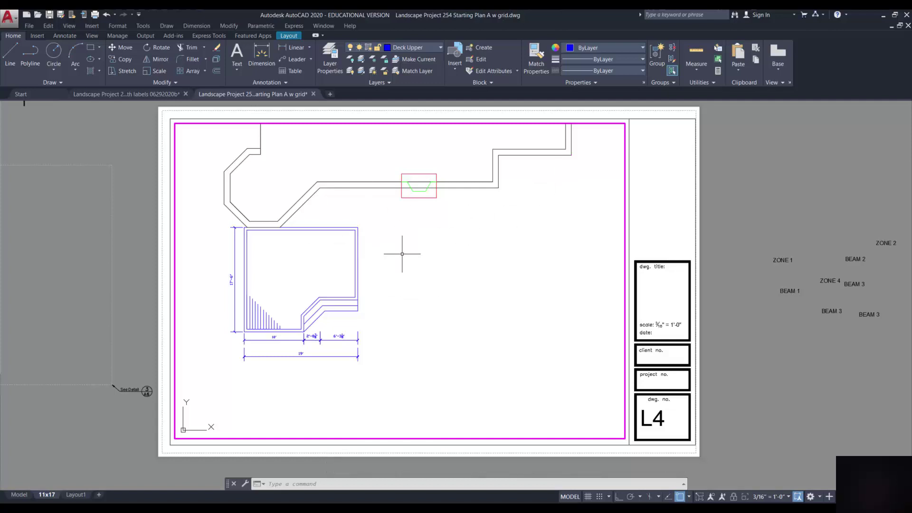
Pan the deck plan left and down in the viewport, keeping the 3/16" = 1'-0" scale
{"action": "mouse_move", "coordinate": [402, 254]}
{"action": "middle_mouse_down"}
{"action": "mouse_move", "coordinate": [370, 269]}
{"action": "mouse_move", "coordinate": [377, 274]}
{"action": "middle_mouse_up"}
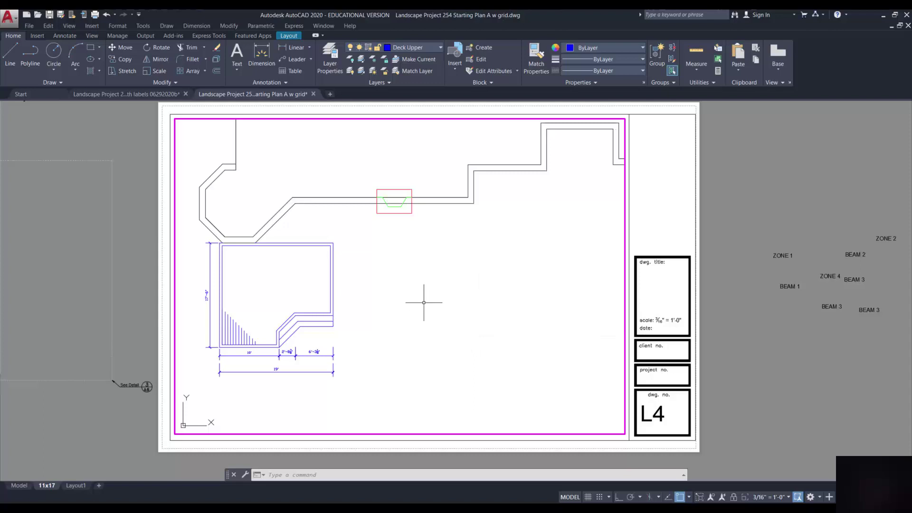
{"action": "left_click", "coordinate": [790, 497]}
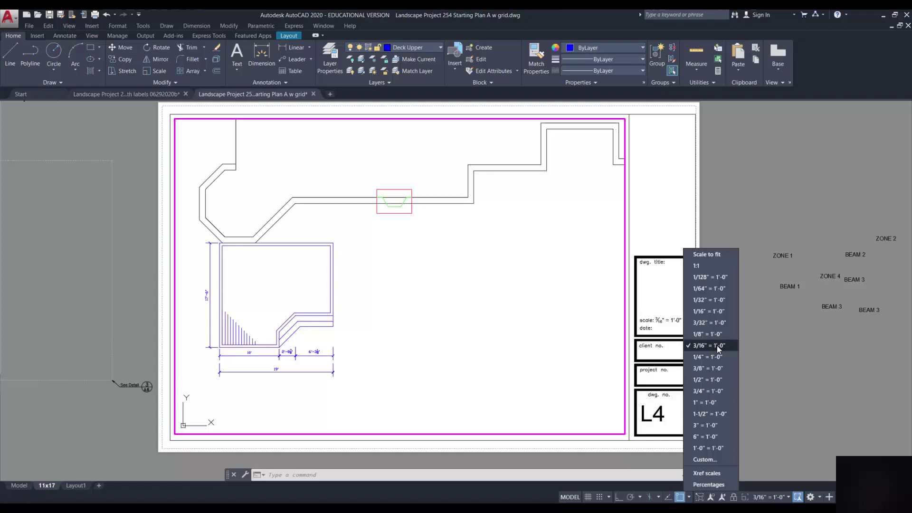
{"action": "left_click", "coordinate": [793, 351]}
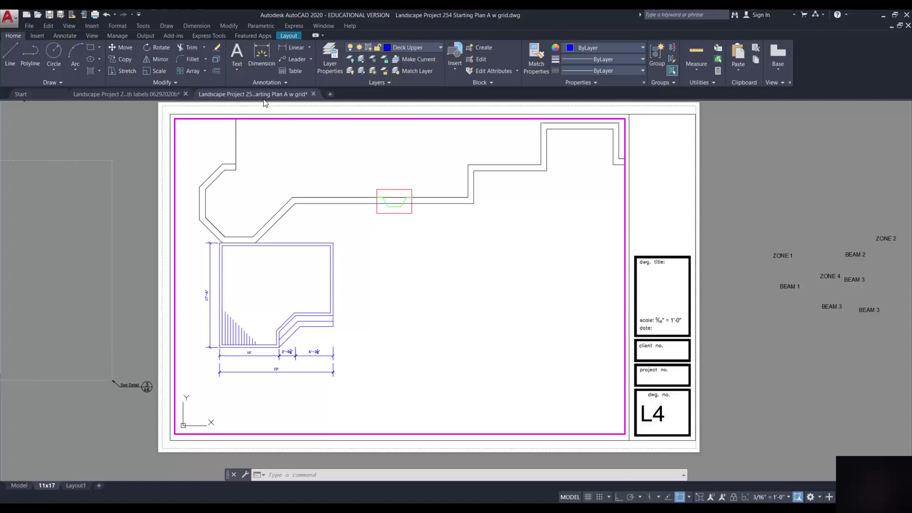
{"action": "mouse_move", "coordinate": [264, 93]}
Switch to the Deck_2 with labels drawing and zoom in on the L1 deck plan labels
{"action": "left_click", "coordinate": [130, 95]}
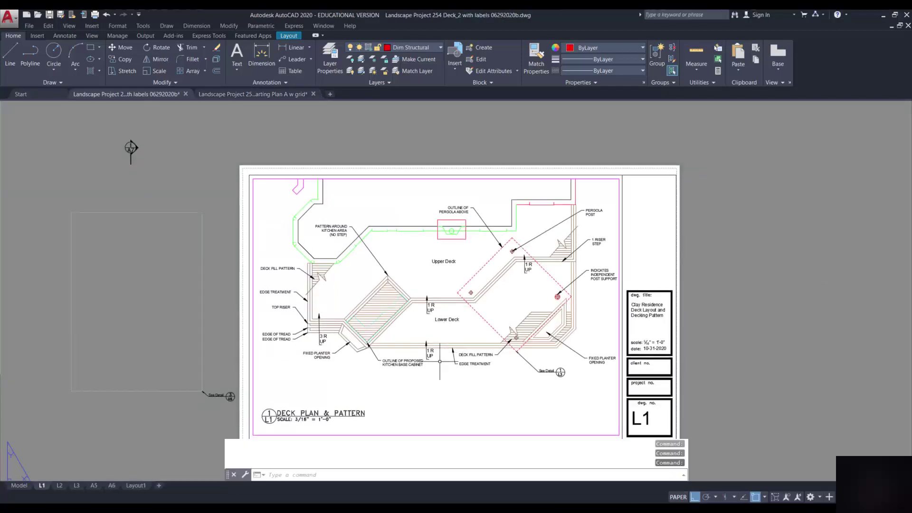
{"action": "scroll", "coordinate": [441, 365], "scroll_direction": "up", "scroll_amount": 2}
{"action": "scroll", "coordinate": [436, 358], "scroll_direction": "down", "scroll_amount": 2}
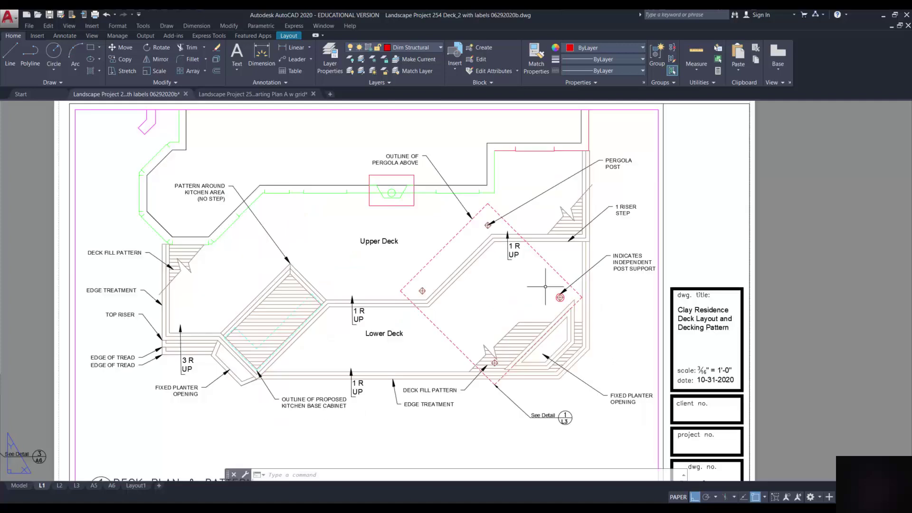
{"action": "scroll", "coordinate": [547, 287], "scroll_direction": "up", "scroll_amount": 2}
Thaw then refreeze the Dim 1st layer in the L1 viewport, leaving its dimensions hidden
{"action": "double_click", "coordinate": [603, 308]}
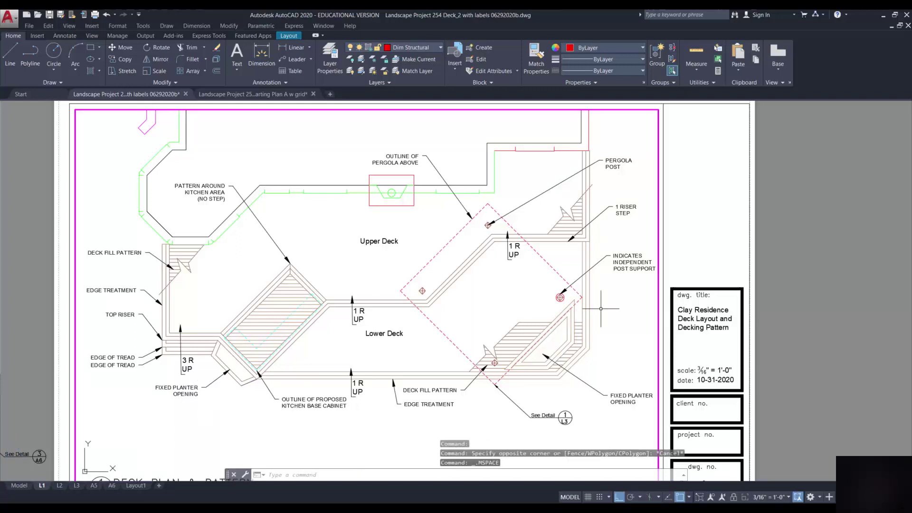
{"action": "left_click", "coordinate": [440, 48]}
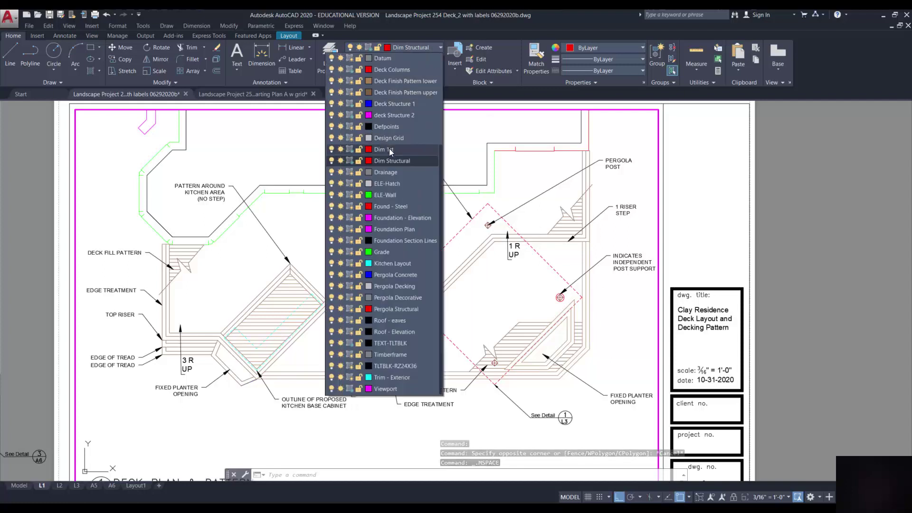
{"action": "left_click", "coordinate": [351, 149]}
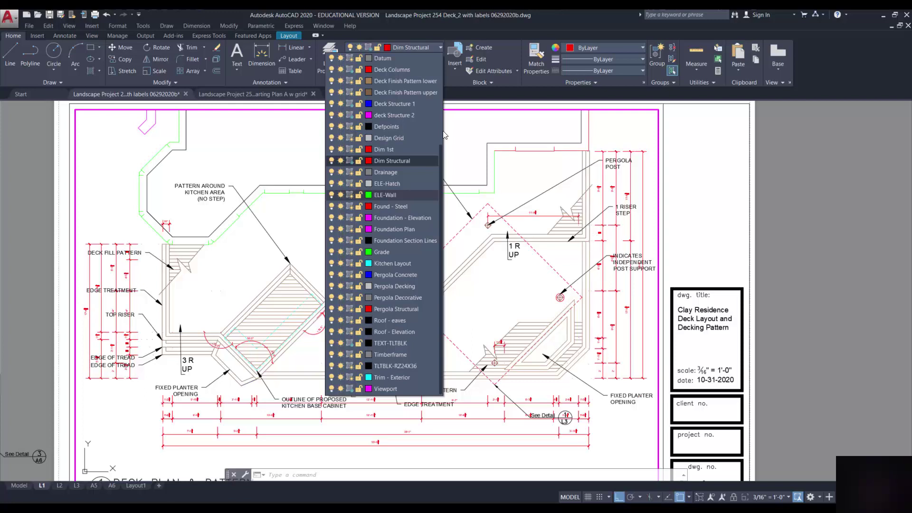
{"action": "left_click", "coordinate": [353, 150]}
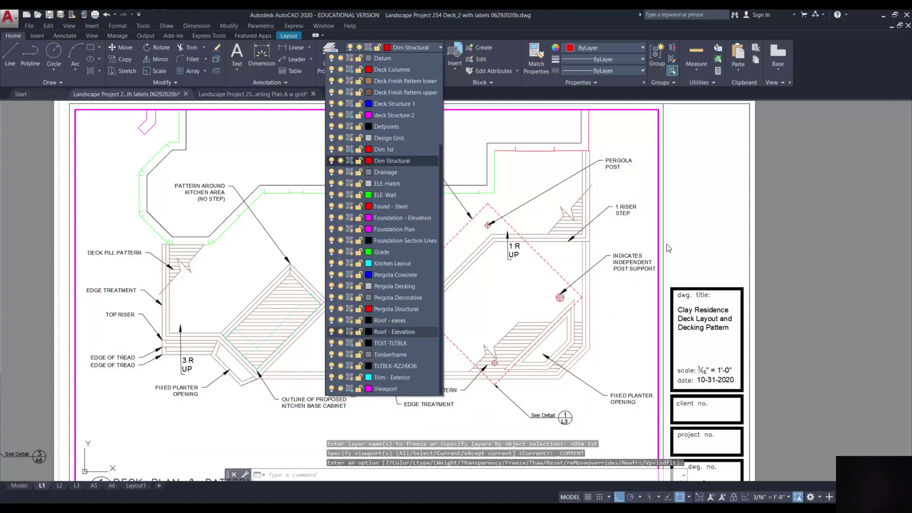
{"action": "left_click", "coordinate": [824, 178]}
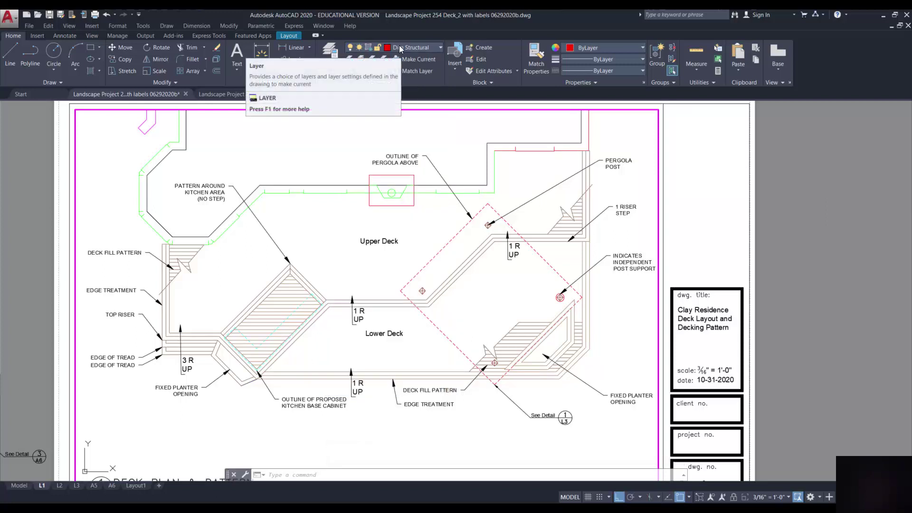
Create a new layer named 'Dim overall' with colour red (index 1)
{"action": "left_click", "coordinate": [337, 53]}
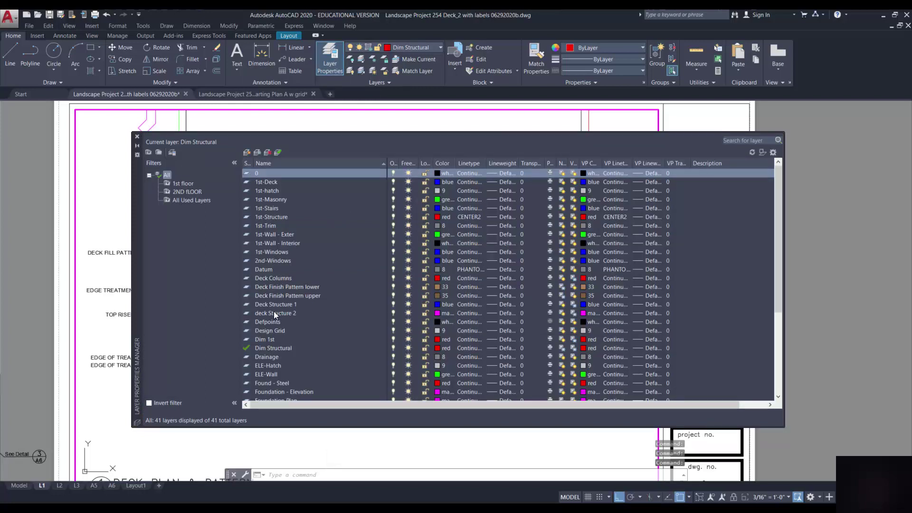
{"action": "left_click", "coordinate": [257, 153]}
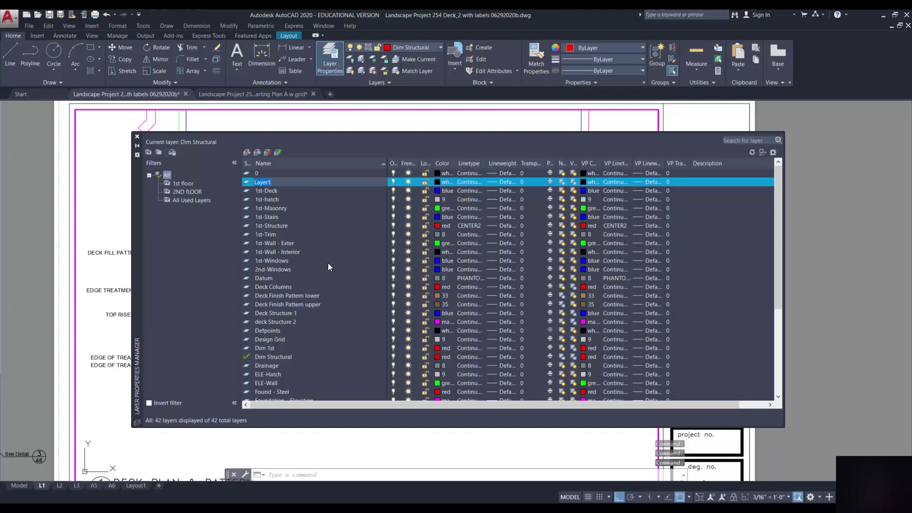
{"action": "type", "text": "Dim"}
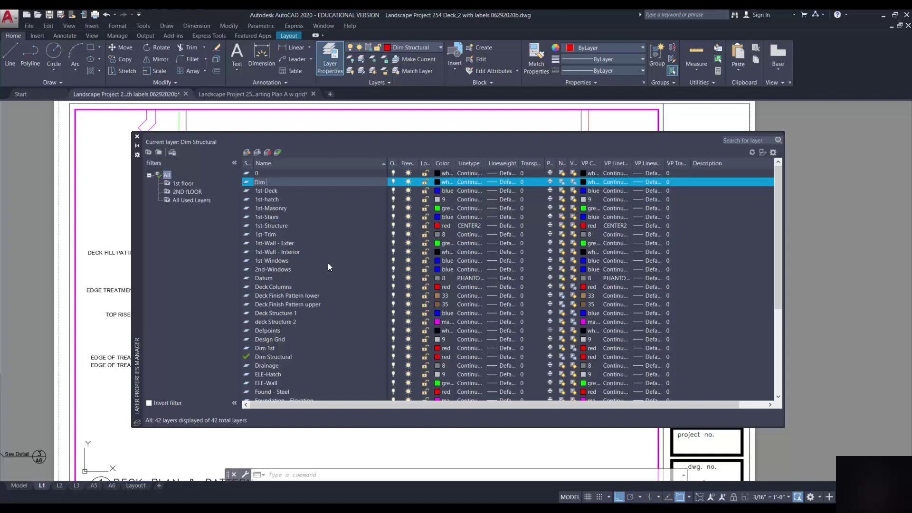
{"action": "type", "text": "overall"}
{"action": "left_click", "coordinate": [446, 182]}
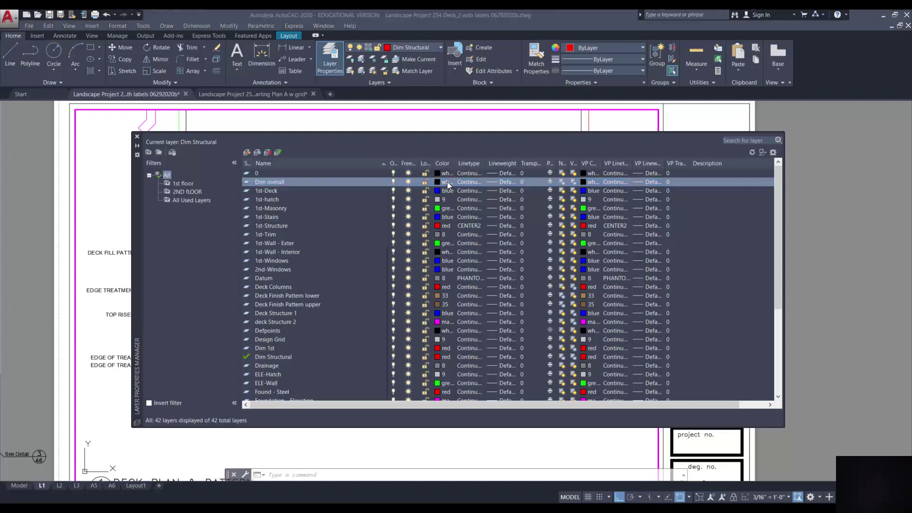
{"action": "left_click", "coordinate": [548, 297]}
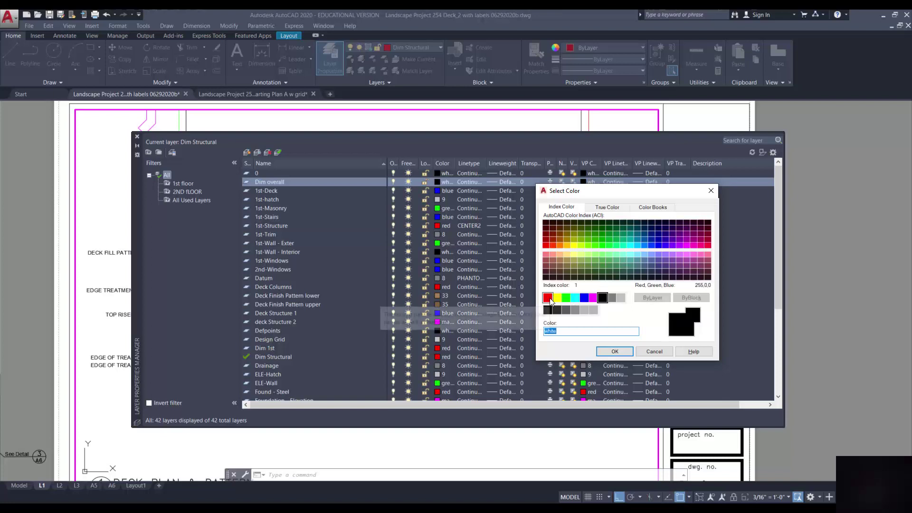
{"action": "left_click", "coordinate": [628, 351]}
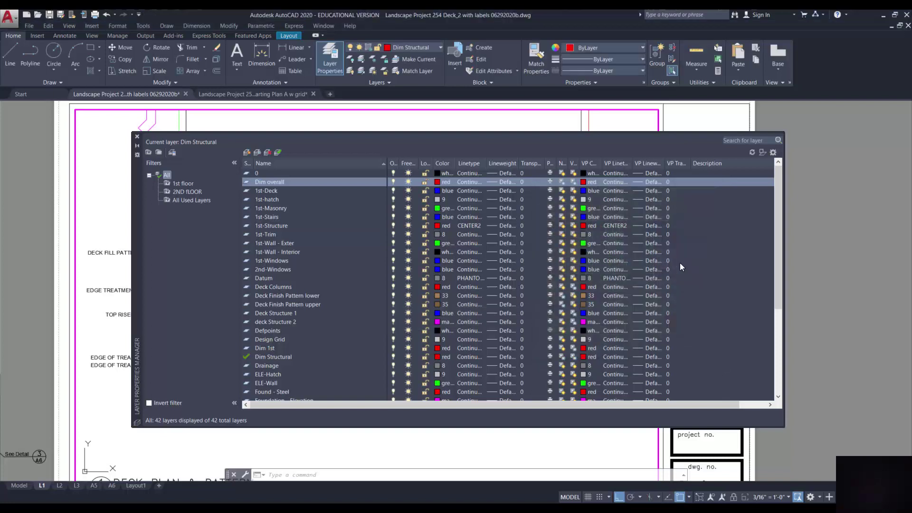
{"action": "left_click", "coordinate": [137, 137]}
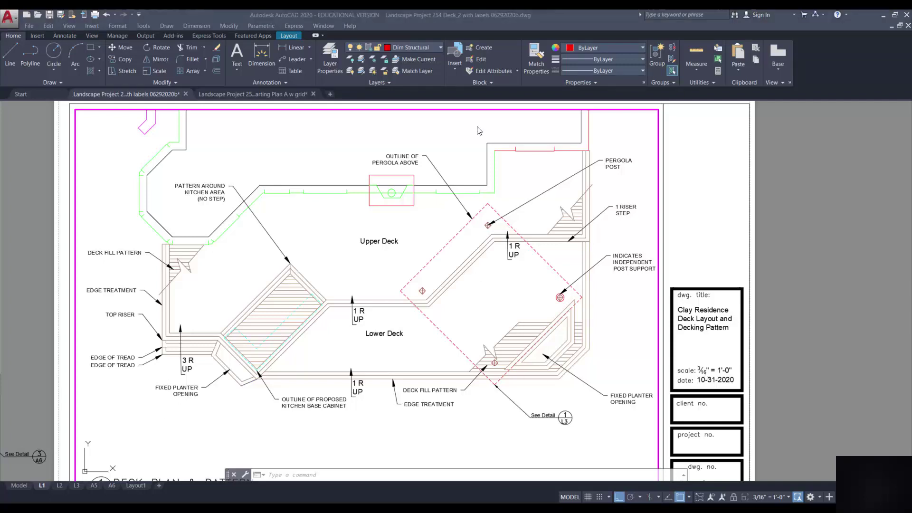
Make Arch Detailed 64 the current dimension style and review its settings in the Dimension Style Manager
{"action": "left_click", "coordinate": [286, 84]}
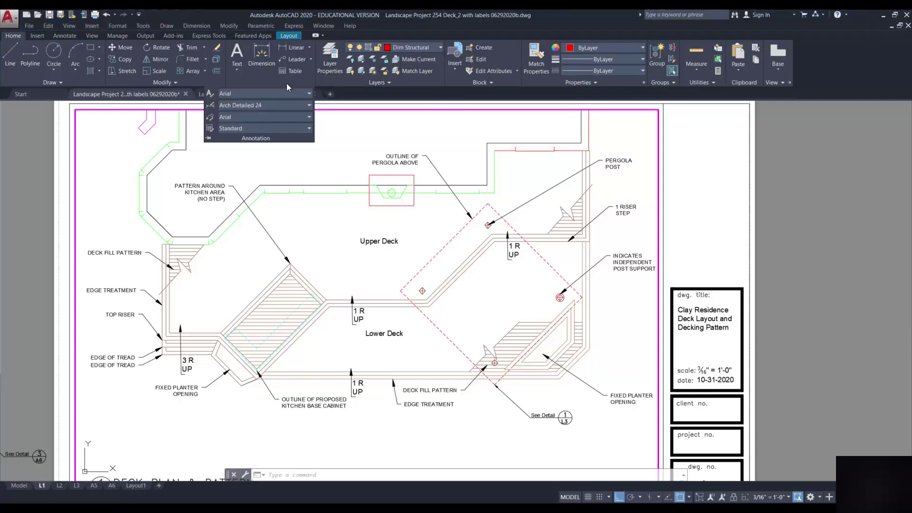
{"action": "left_click", "coordinate": [268, 106]}
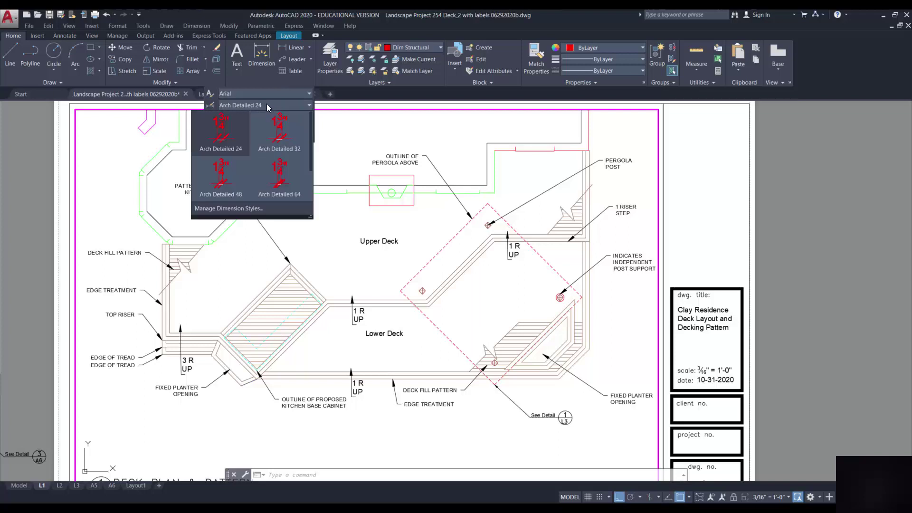
{"action": "left_click", "coordinate": [285, 187]}
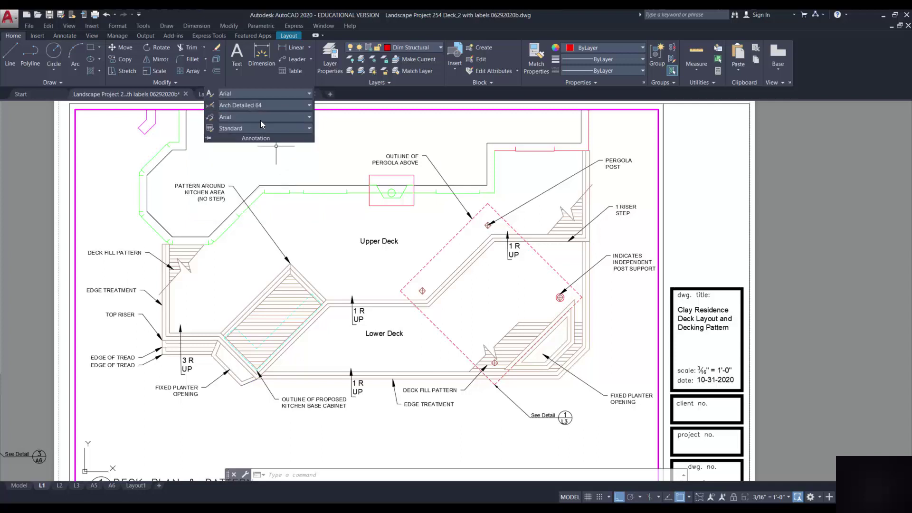
{"action": "left_click", "coordinate": [212, 104]}
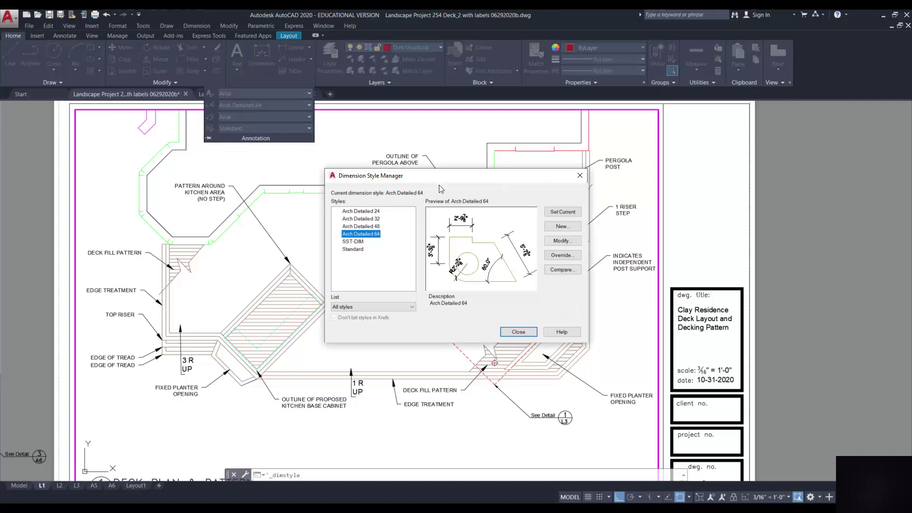
{"action": "left_click", "coordinate": [563, 242]}
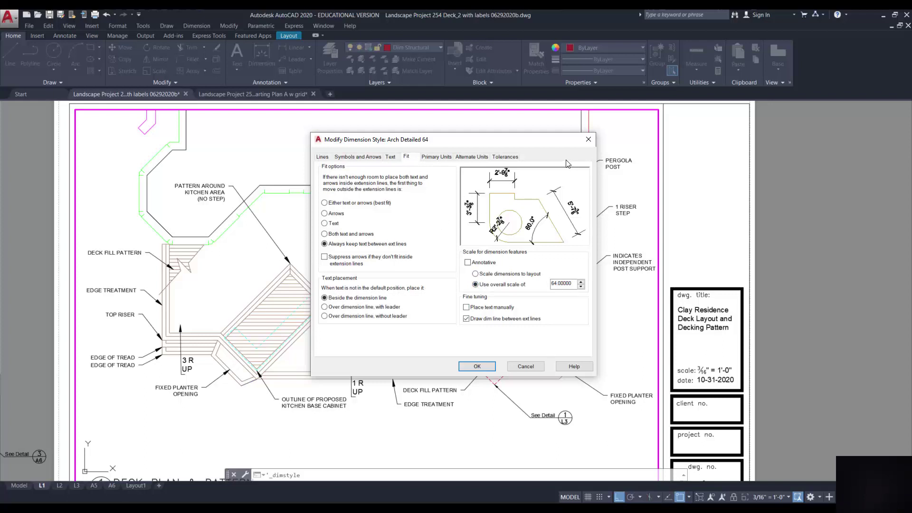
{"action": "left_click", "coordinate": [588, 140]}
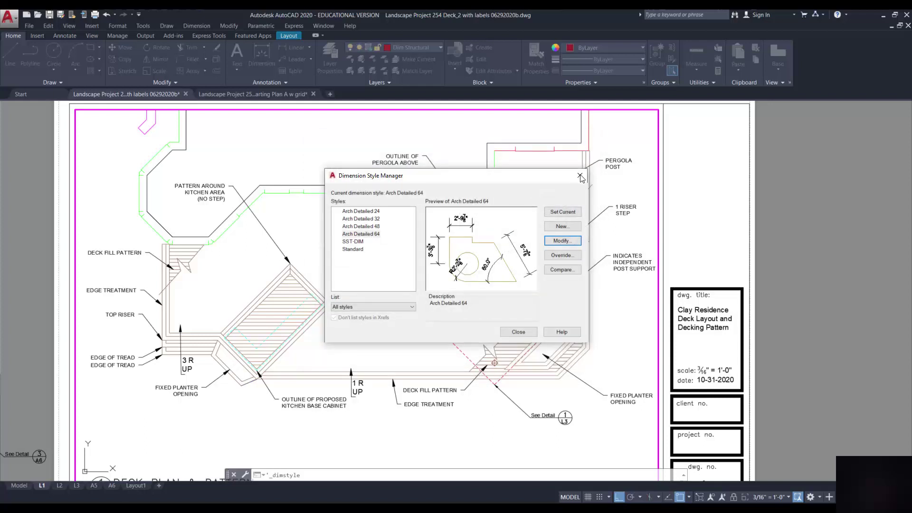
{"action": "left_click", "coordinate": [580, 176]}
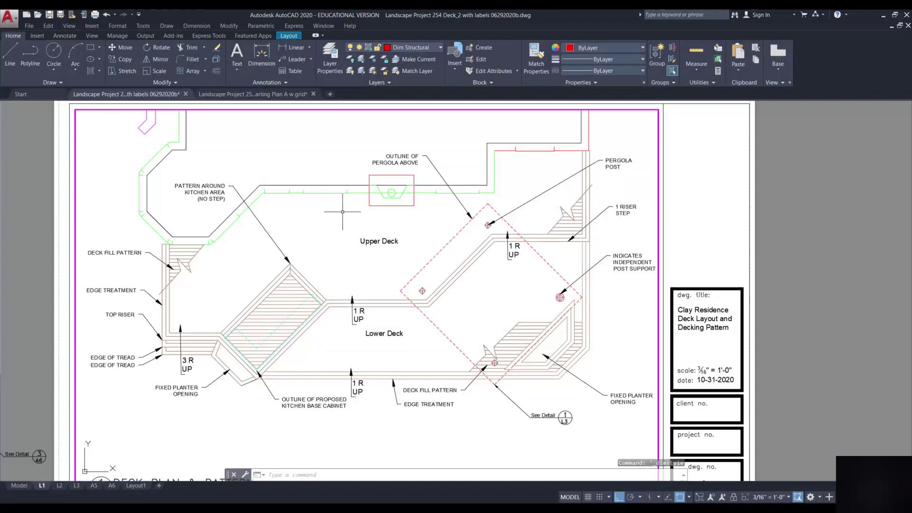
Abandon the started dimension, then thaw Dim overall in the L1 viewport and make it current
{"action": "left_click", "coordinate": [284, 49]}
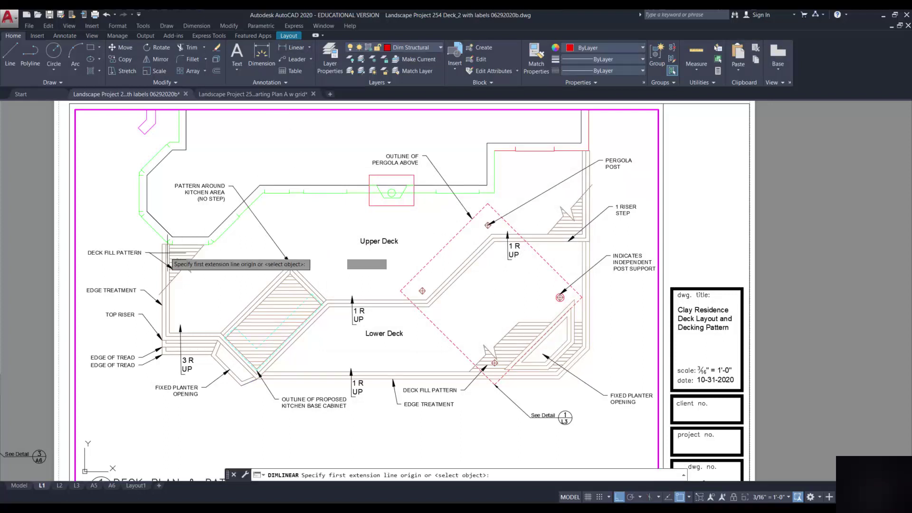
{"action": "left_click", "coordinate": [161, 244]}
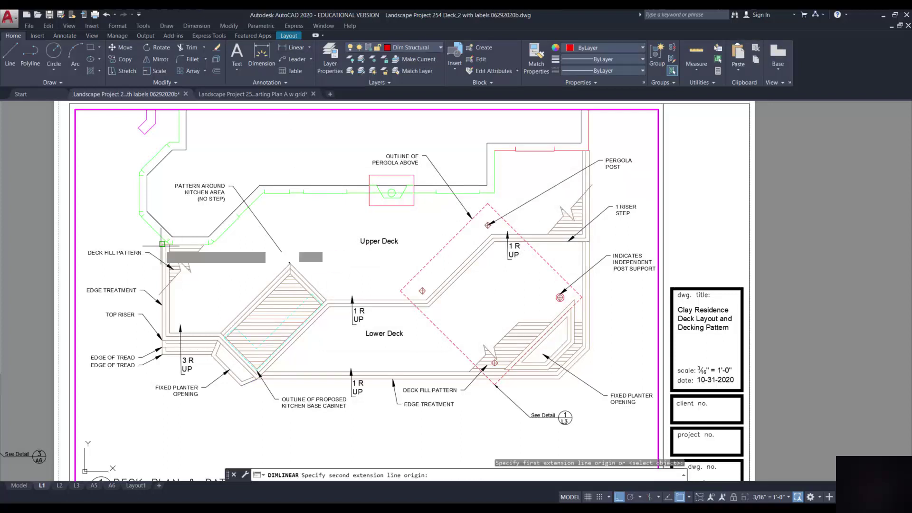
{"action": "left_click", "coordinate": [162, 340]}
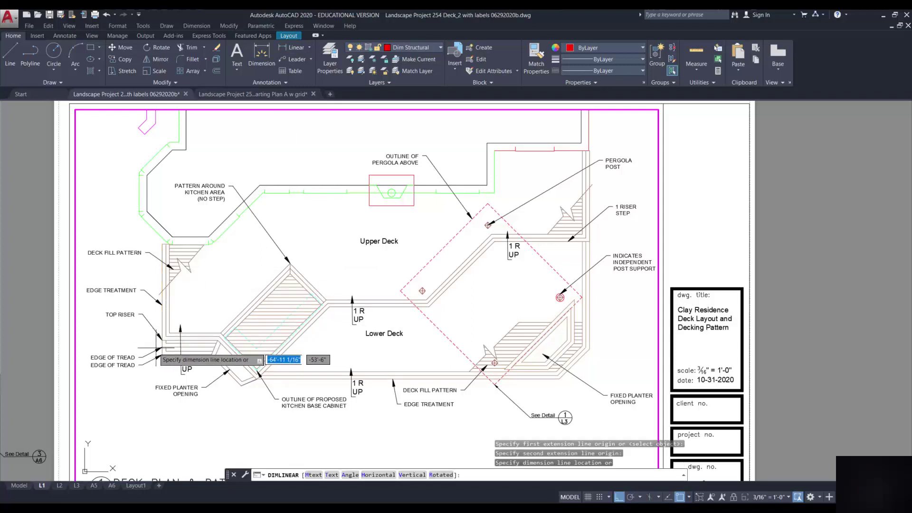
{"action": "key", "text": "Escape"}
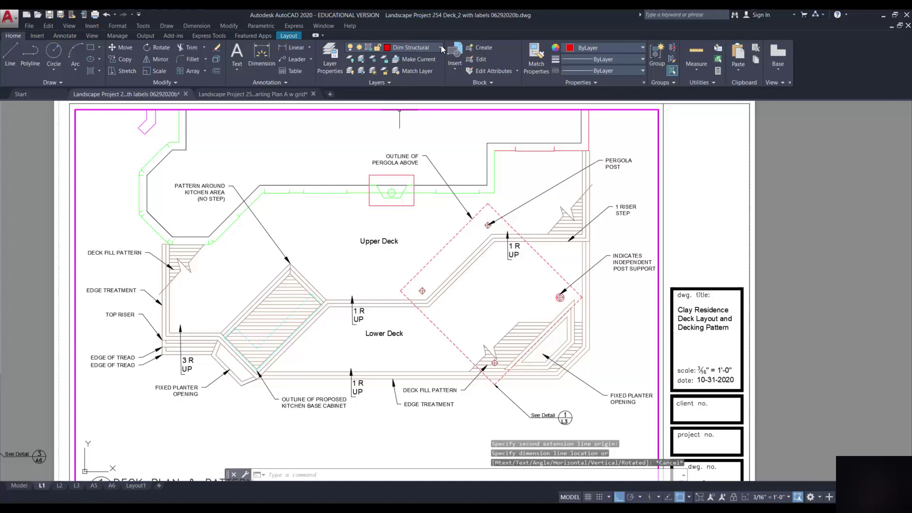
{"action": "left_click", "coordinate": [440, 48]}
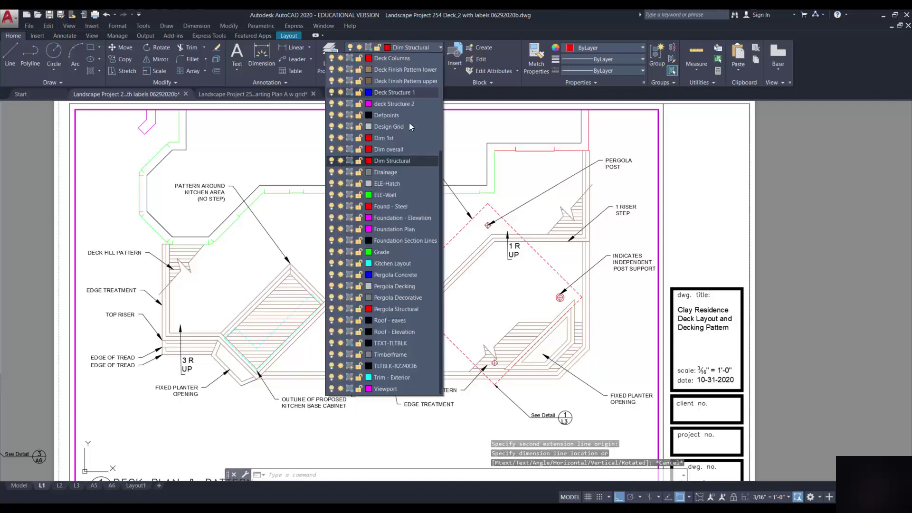
{"action": "left_click", "coordinate": [349, 149]}
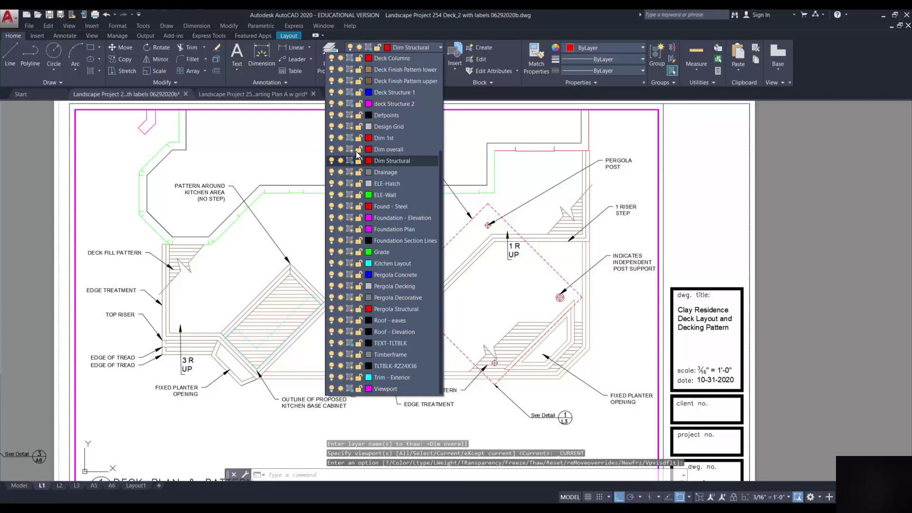
{"action": "left_click", "coordinate": [390, 150]}
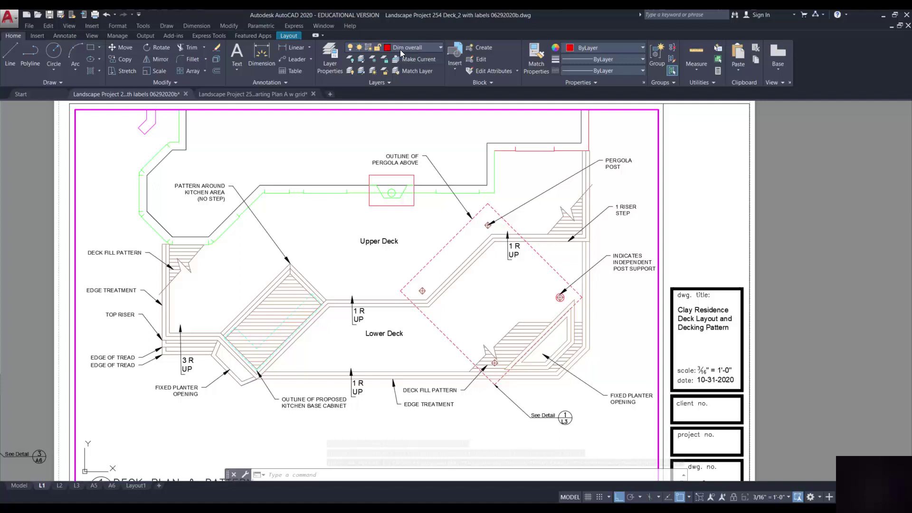
Dimension the deck's left edge with 12'-5", continued by a 5'-0 1/4" segment
{"action": "left_click", "coordinate": [286, 47]}
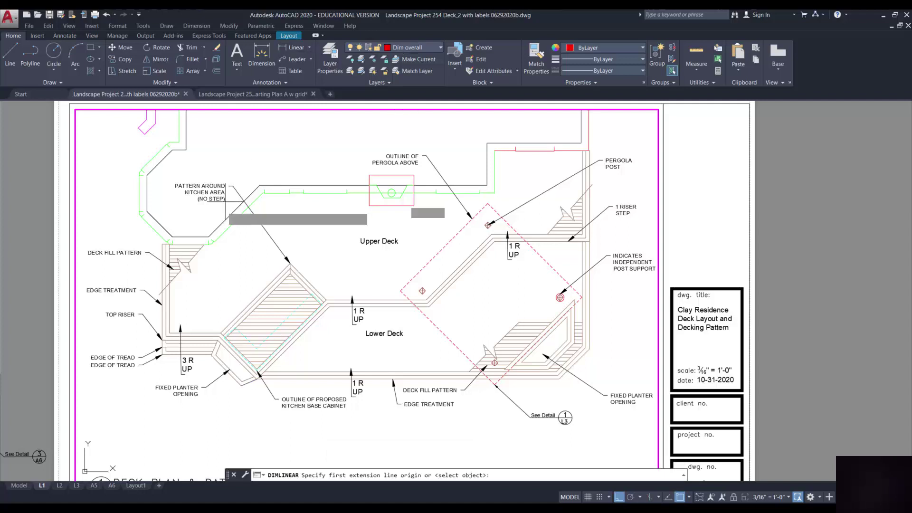
{"action": "left_click", "coordinate": [162, 244]}
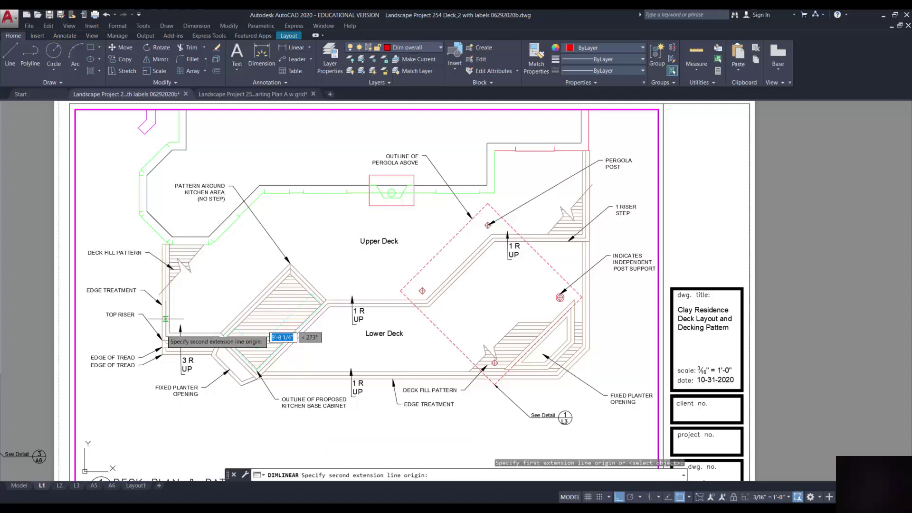
{"action": "left_click", "coordinate": [162, 340]}
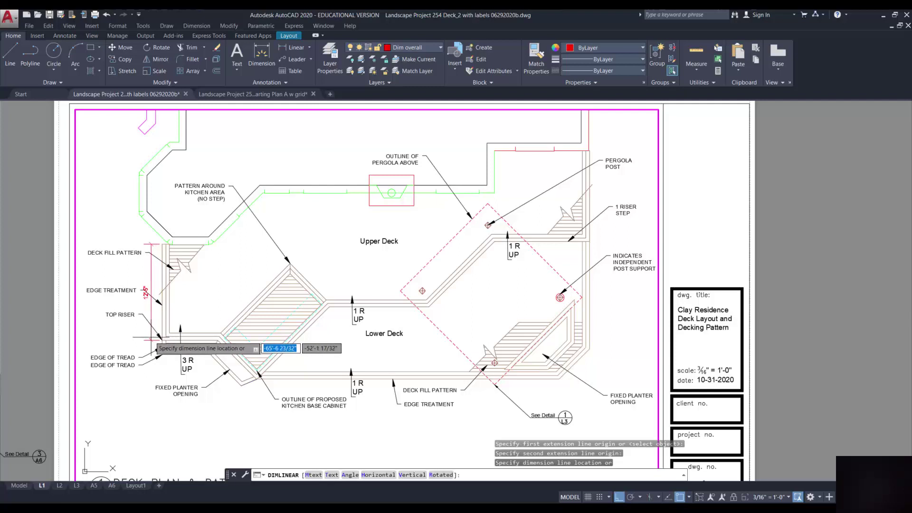
{"action": "left_click", "coordinate": [152, 338]}
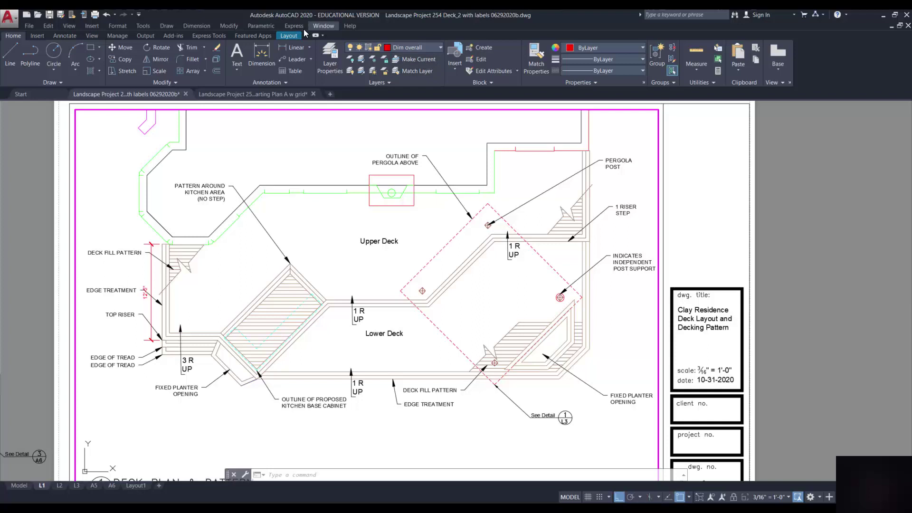
{"action": "left_click", "coordinate": [205, 28]}
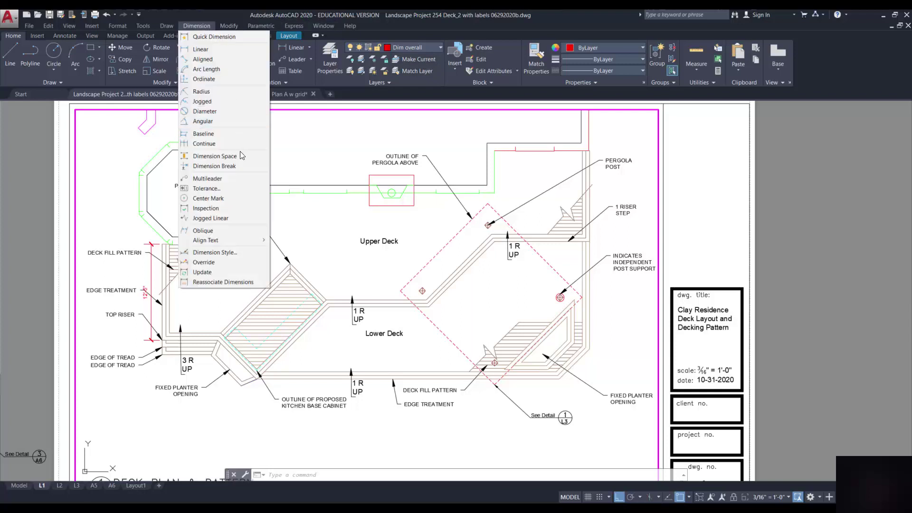
{"action": "left_click", "coordinate": [204, 143]}
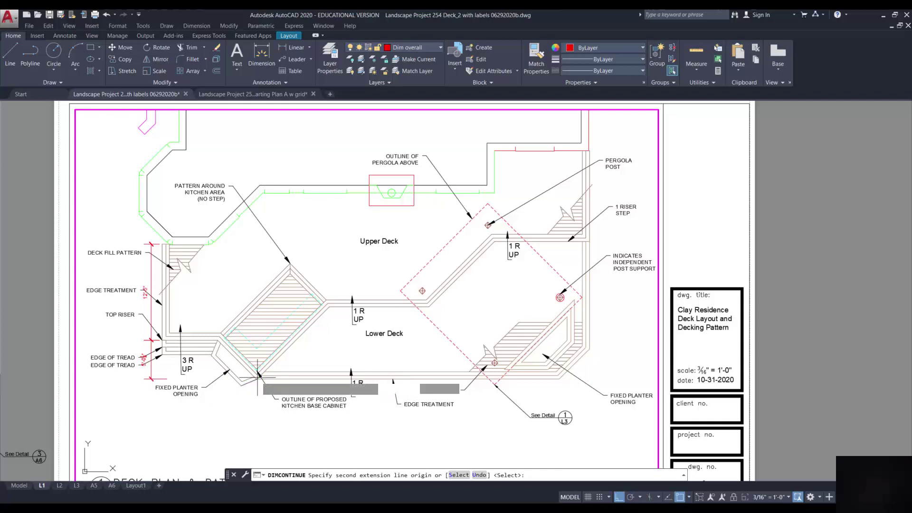
{"action": "left_click", "coordinate": [257, 379]}
{"action": "key", "text": "Return"}
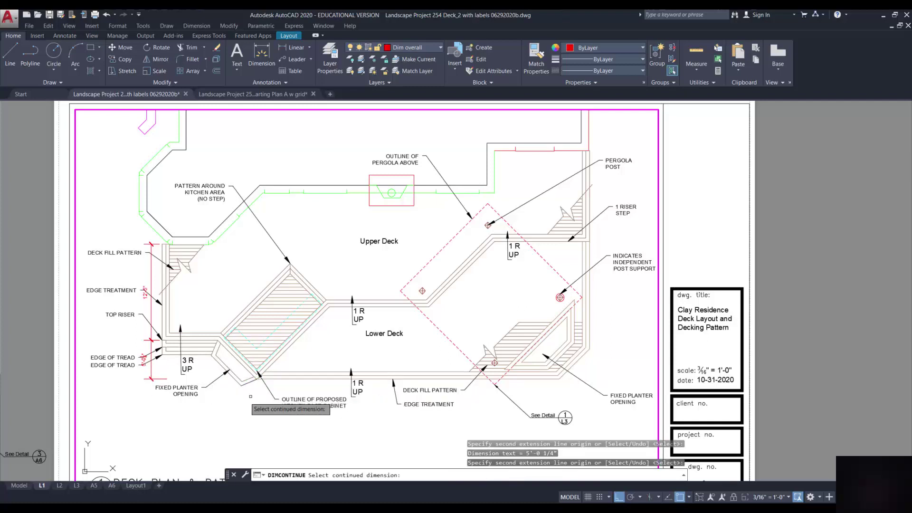
Add a bottom dimension chain of 12'-2 7/8", 39'-1" and 3'-10 3/4"
{"action": "left_click", "coordinate": [286, 48]}
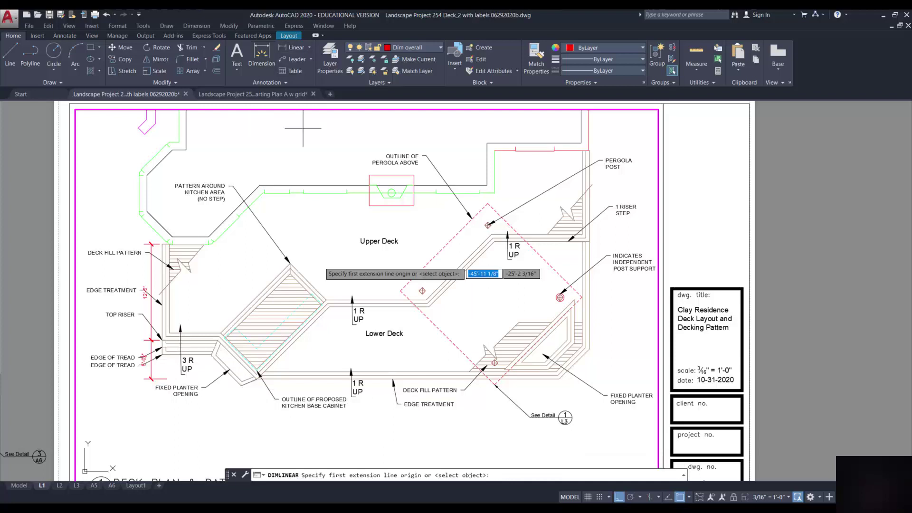
{"action": "left_click", "coordinate": [162, 355]}
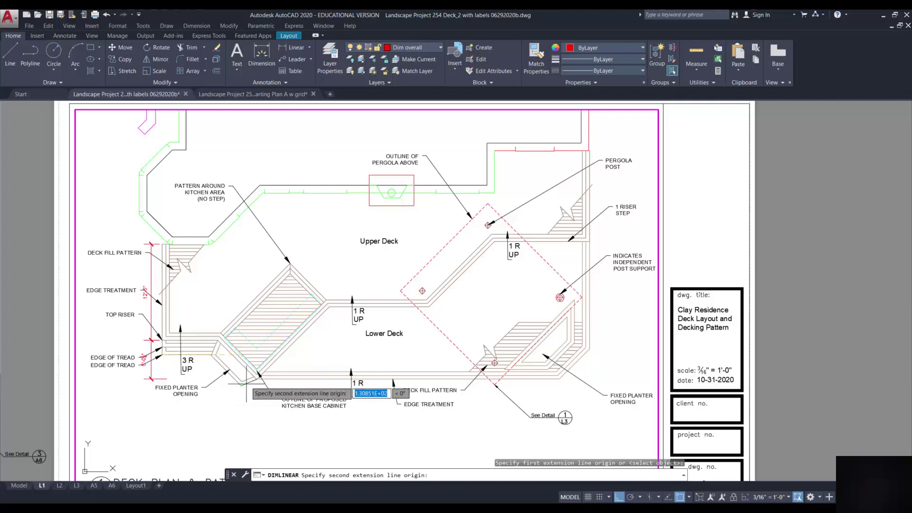
{"action": "left_click", "coordinate": [257, 380]}
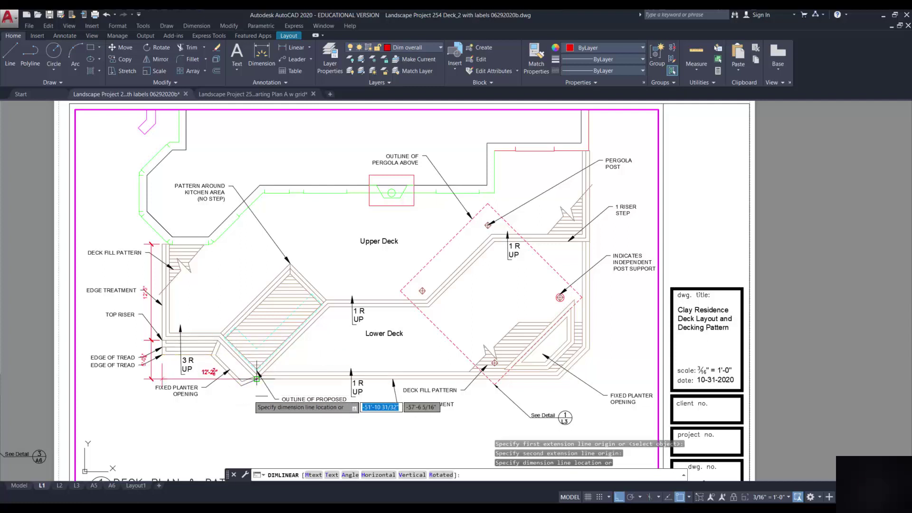
{"action": "left_click", "coordinate": [238, 413]}
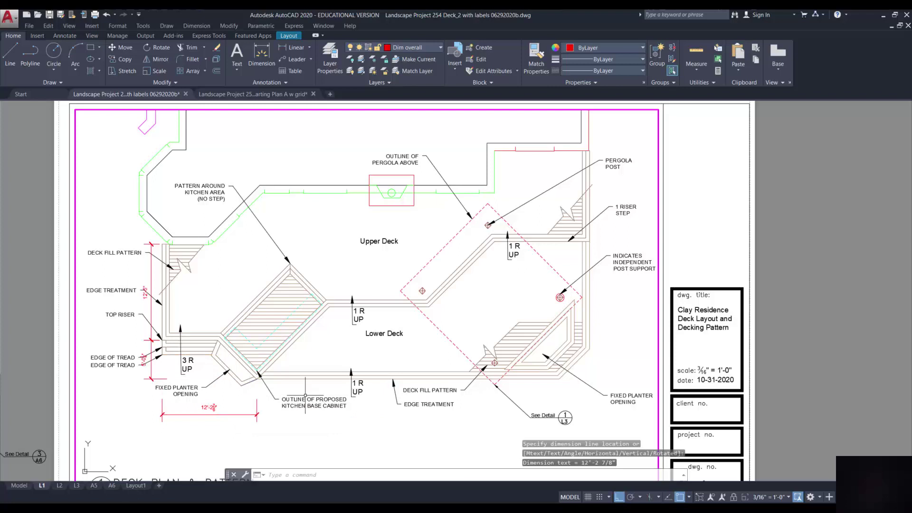
{"action": "left_click", "coordinate": [203, 26]}
{"action": "left_click", "coordinate": [201, 197]}
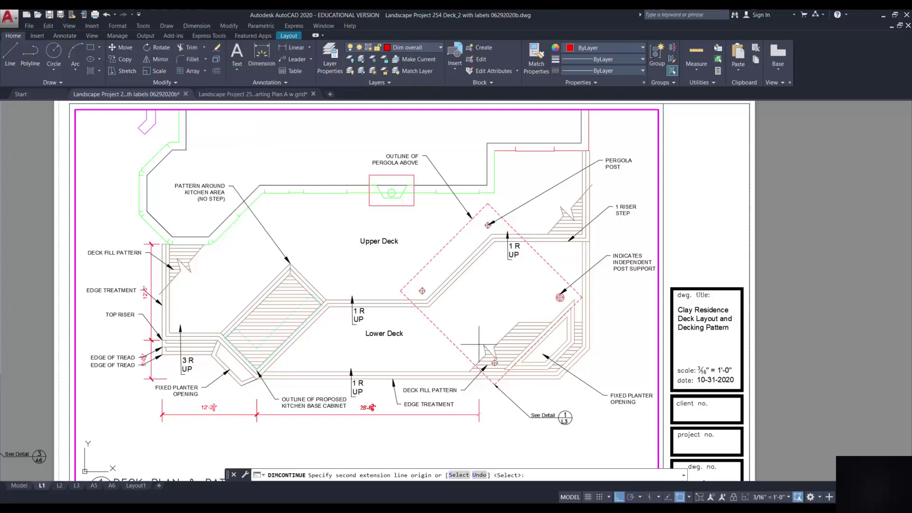
{"action": "left_click", "coordinate": [559, 378]}
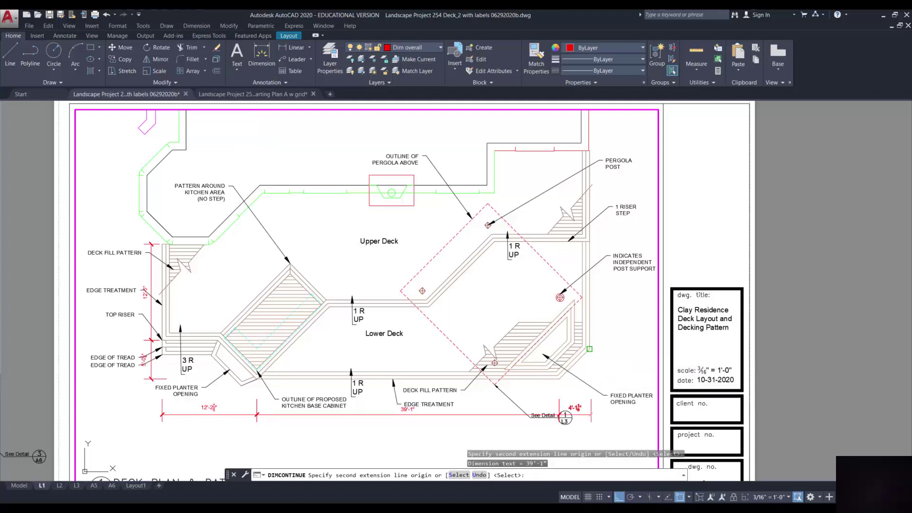
{"action": "left_click", "coordinate": [589, 416]}
{"action": "key", "text": "Return"}
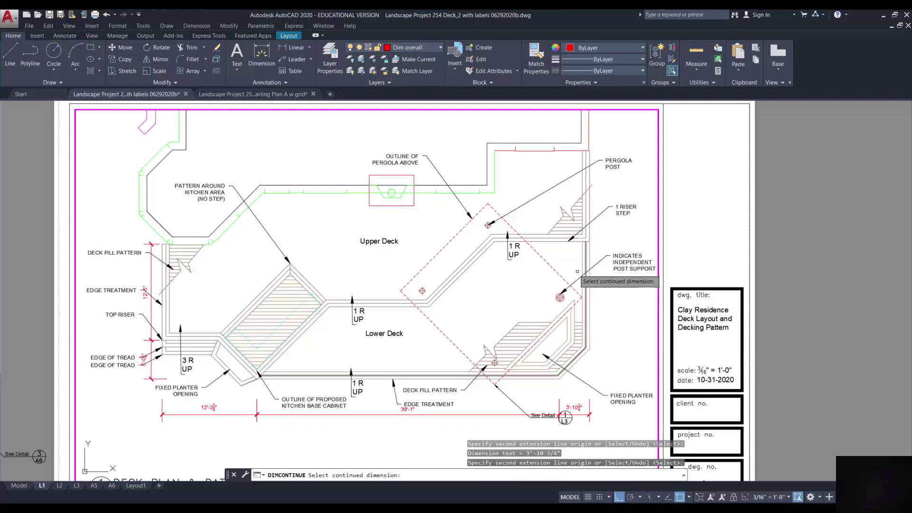
Start the right-side chain with 11'-9" and a continued 13'-10 3/4" segment
{"action": "left_click", "coordinate": [284, 49]}
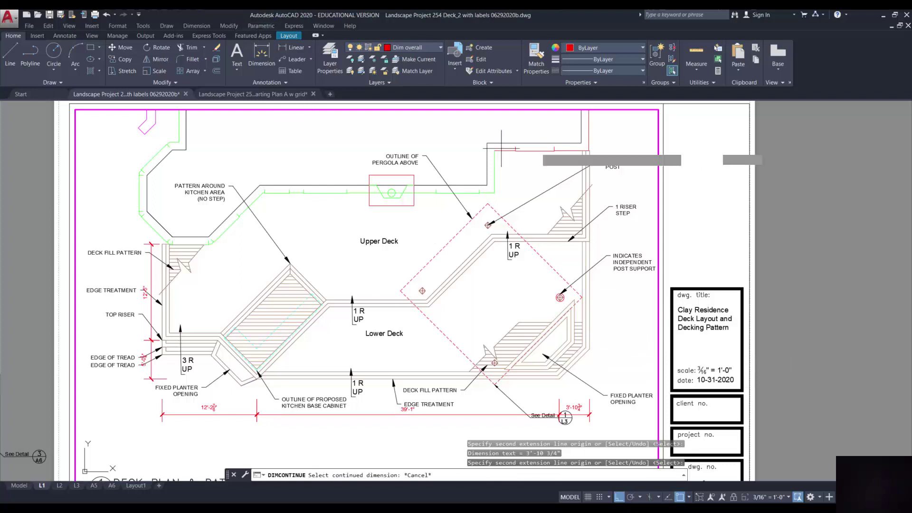
{"action": "left_click", "coordinate": [589, 150]}
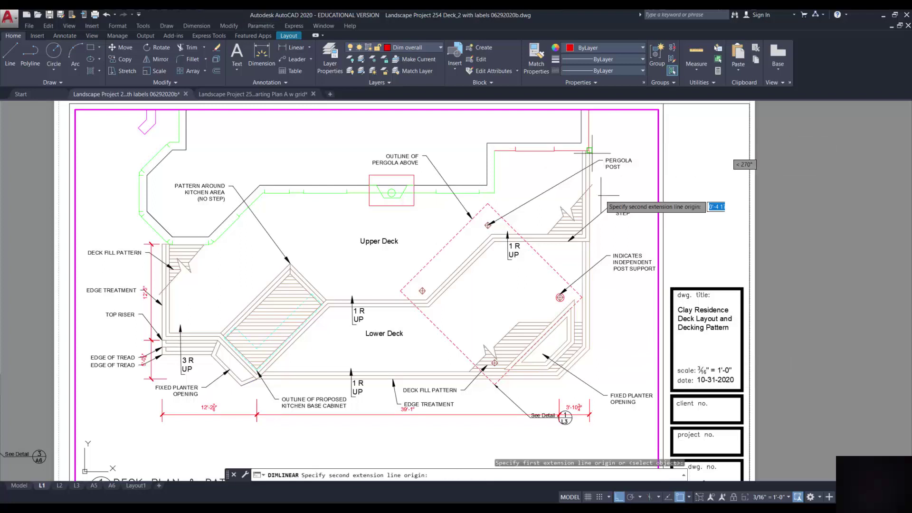
{"action": "left_click", "coordinate": [589, 242]}
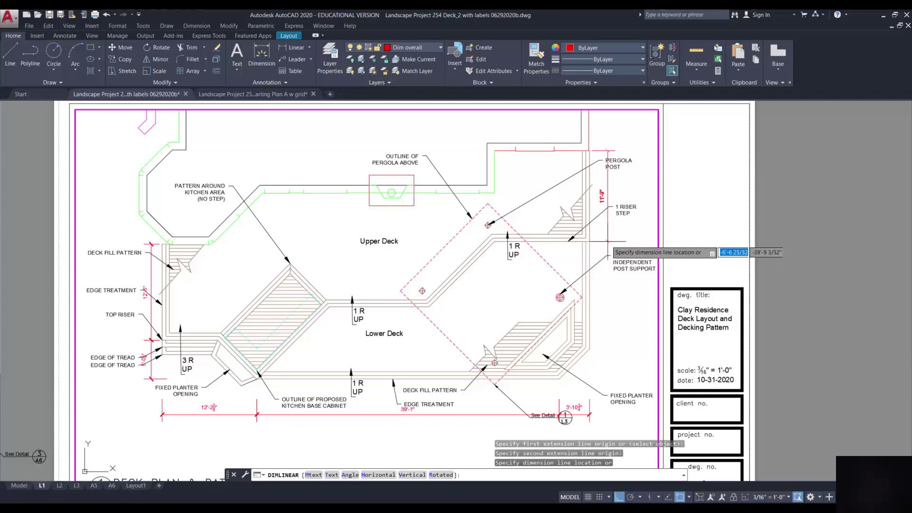
{"action": "left_click", "coordinate": [607, 241]}
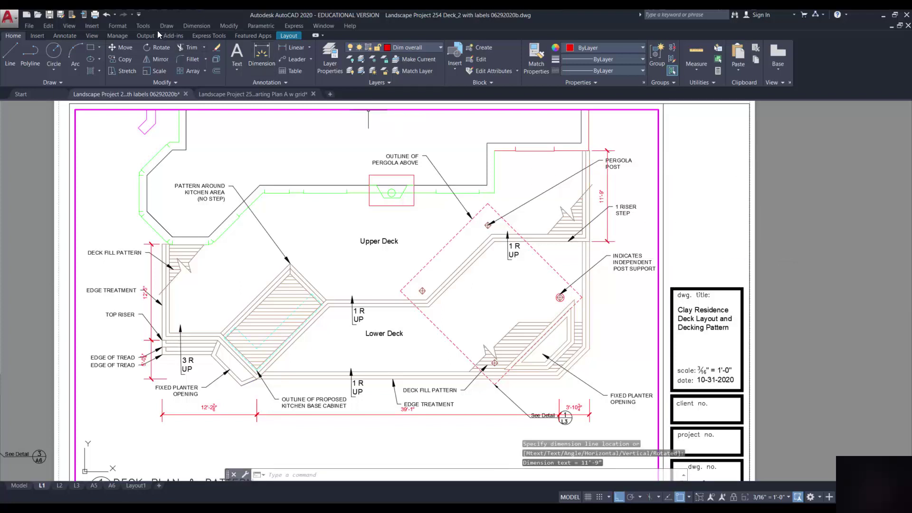
{"action": "left_click", "coordinate": [196, 26]}
{"action": "left_click", "coordinate": [201, 145]}
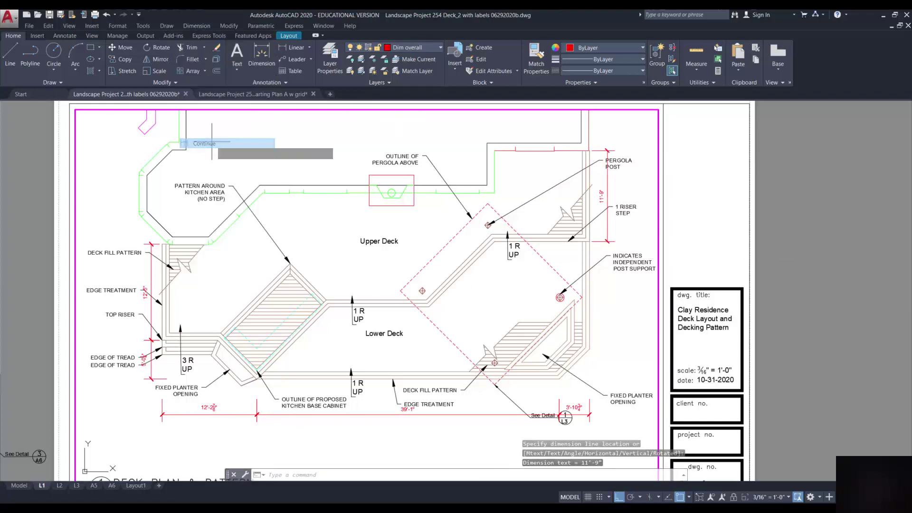
{"action": "left_click", "coordinate": [591, 349]}
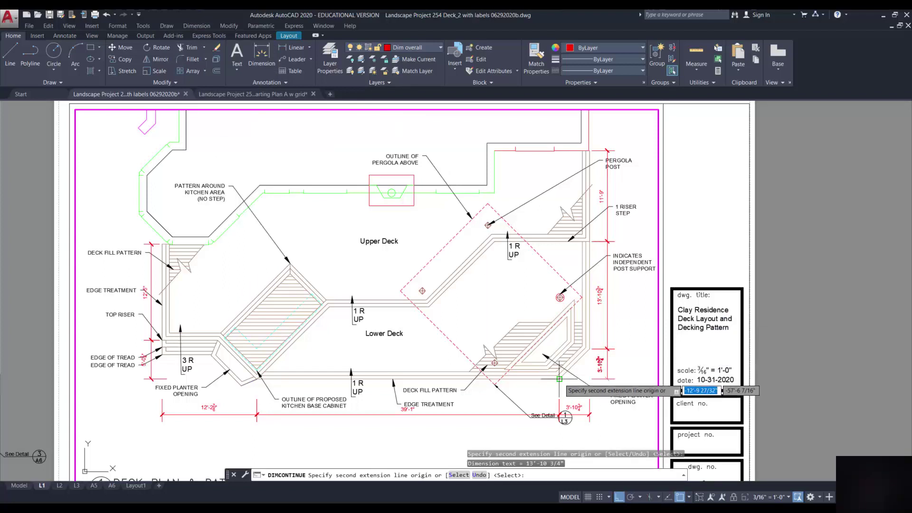
Finish the right chain with 3'-10 3/4" and add a 29'-6 1/2" vertical dimension on the right
{"action": "left_click", "coordinate": [559, 378]}
{"action": "key", "text": "Return"}
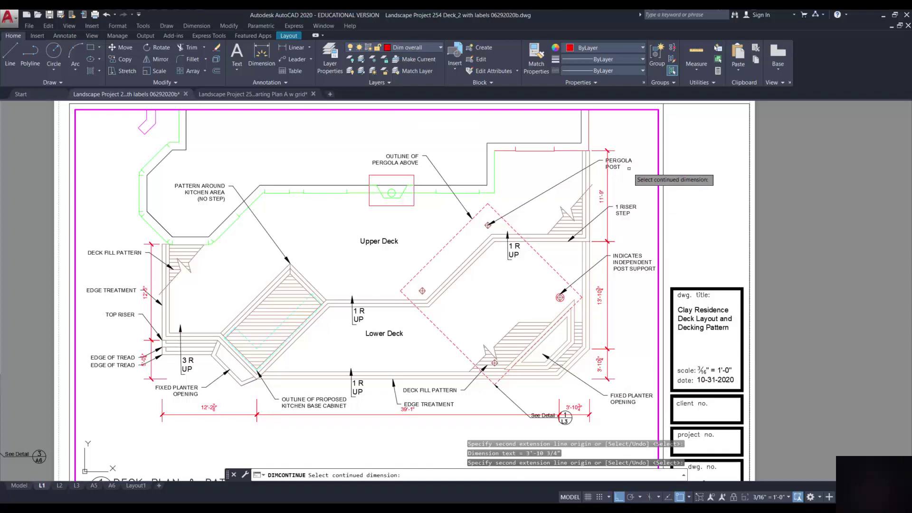
{"action": "left_click", "coordinate": [282, 48]}
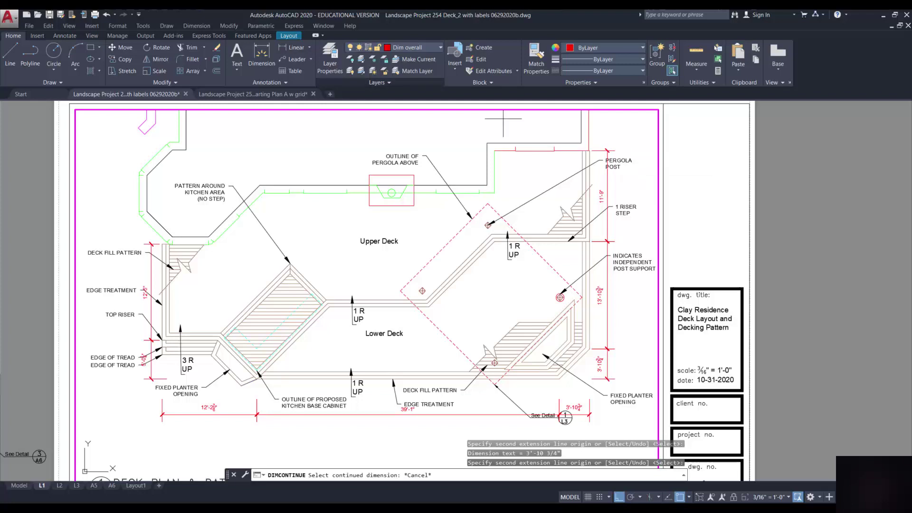
{"action": "left_click", "coordinate": [589, 150]}
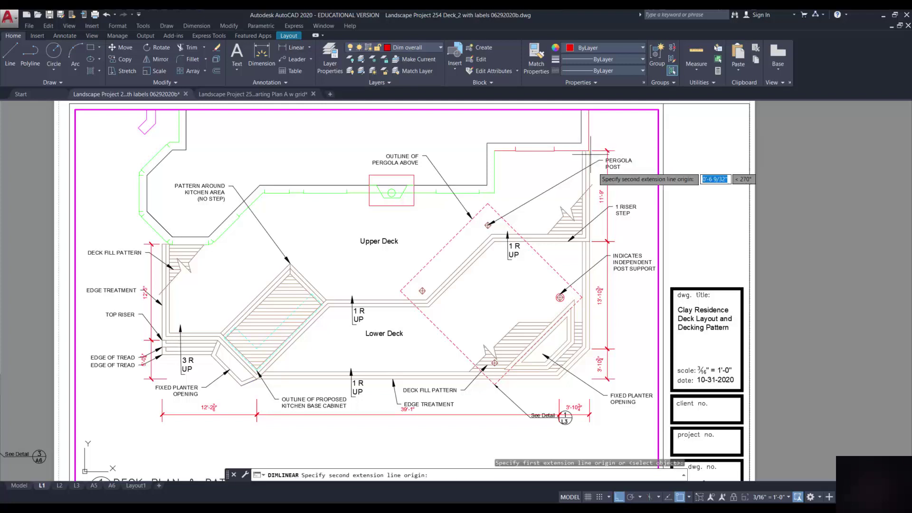
{"action": "left_click", "coordinate": [559, 379]}
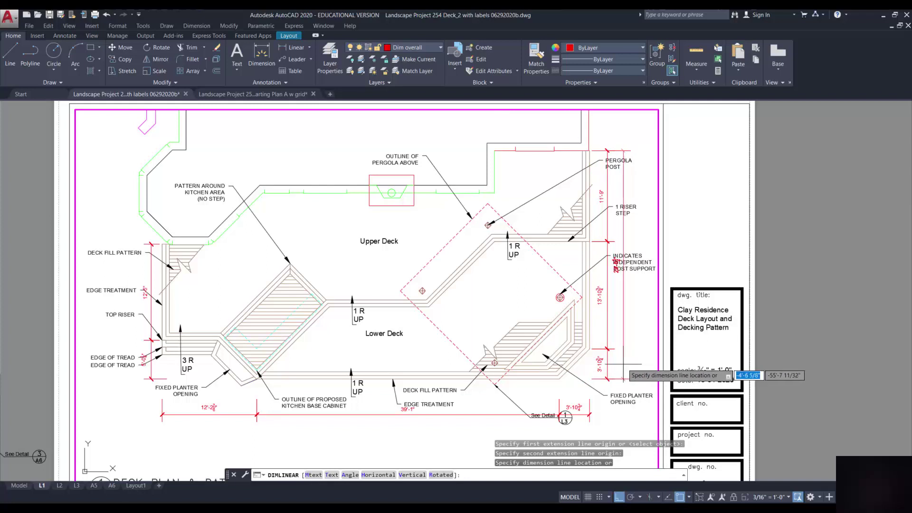
{"action": "left_click", "coordinate": [623, 364]}
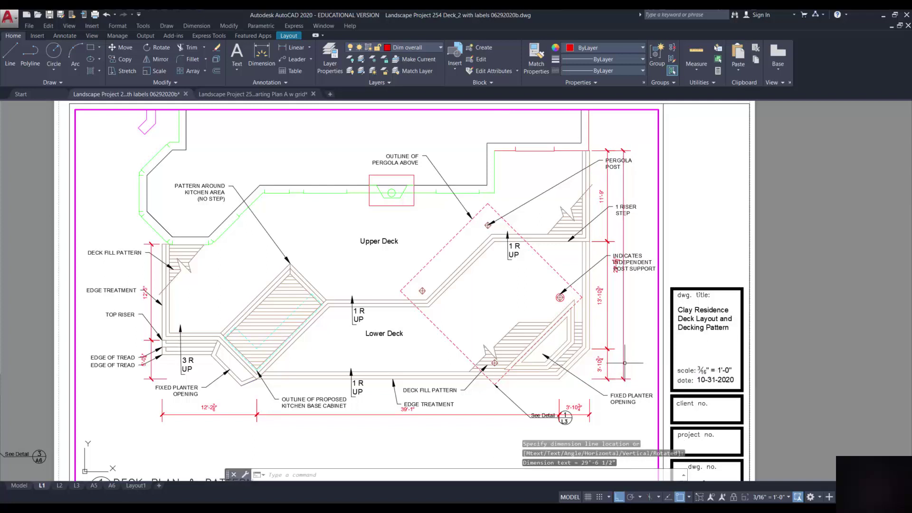
Add a 55'-2 5/8" overall dimension below the deck and a 17'-5 3/8" one on the left
{"action": "key", "text": "Return"}
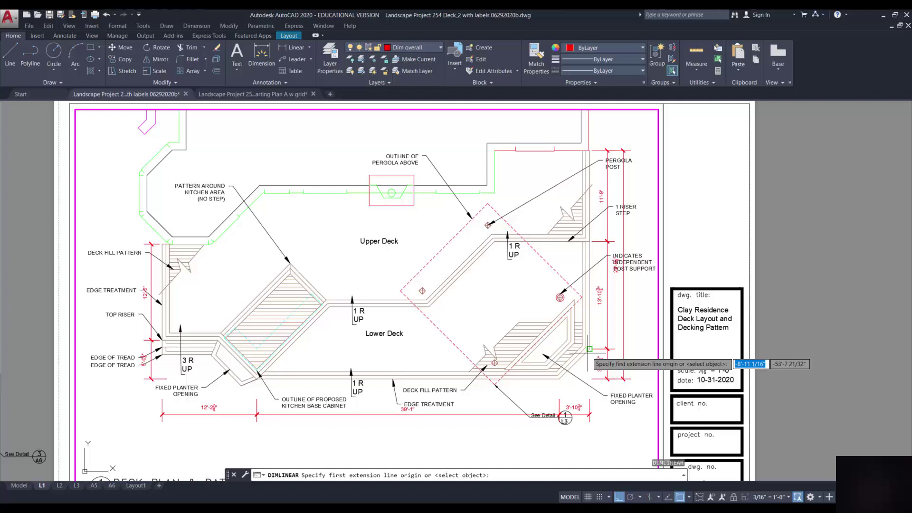
{"action": "left_click", "coordinate": [590, 349]}
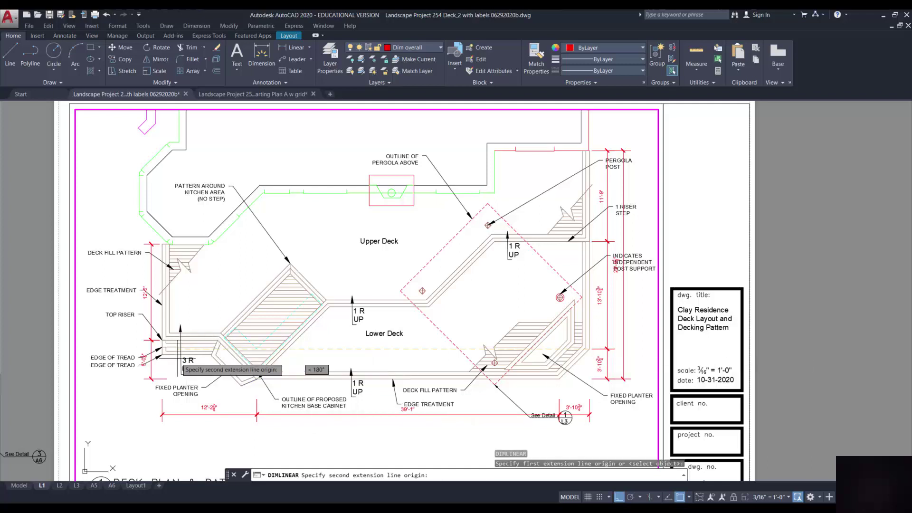
{"action": "left_click", "coordinate": [162, 349]}
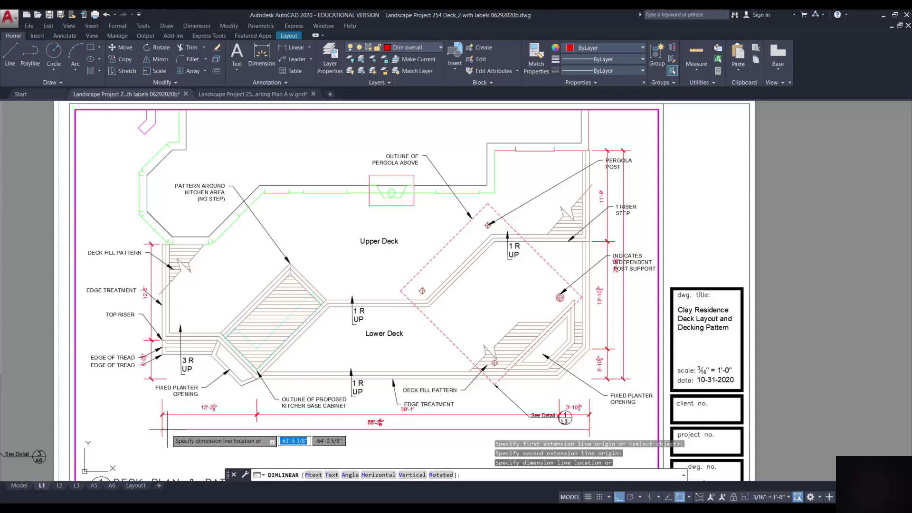
{"action": "left_click", "coordinate": [167, 429]}
{"action": "key", "text": "Return"}
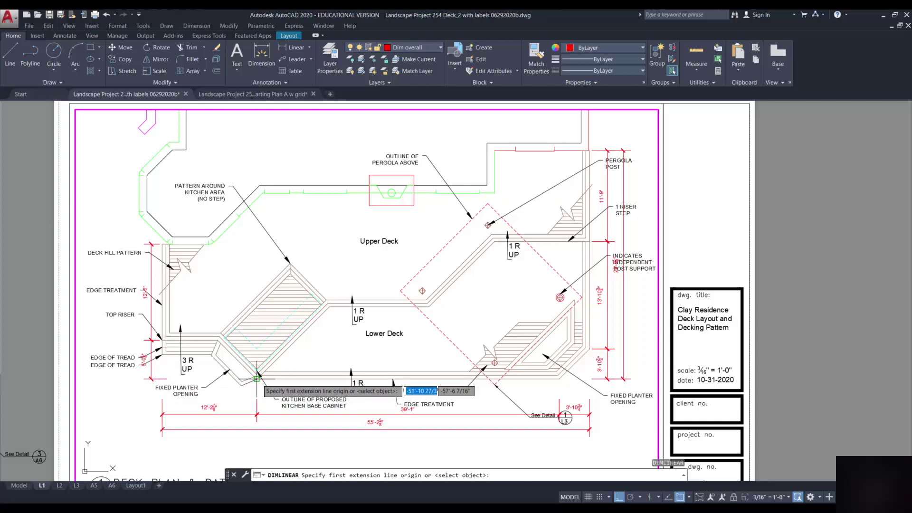
{"action": "left_click", "coordinate": [256, 379]}
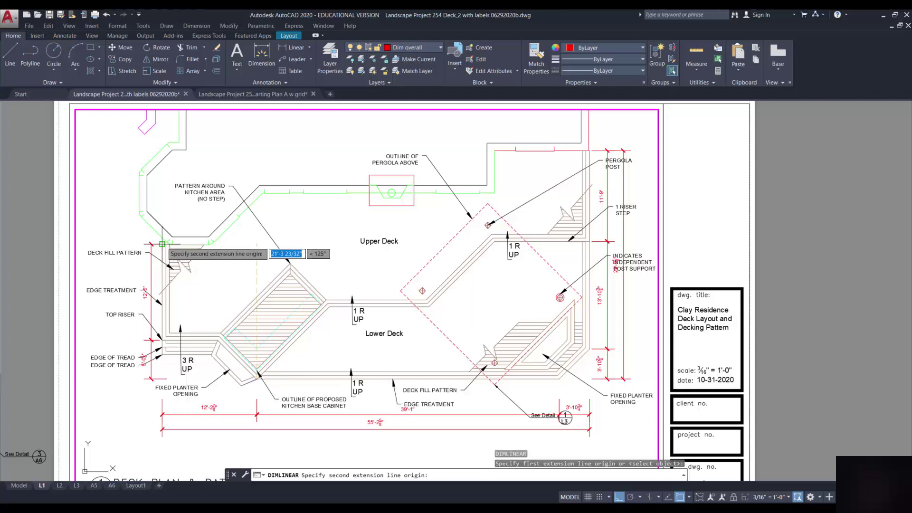
{"action": "left_click", "coordinate": [162, 244]}
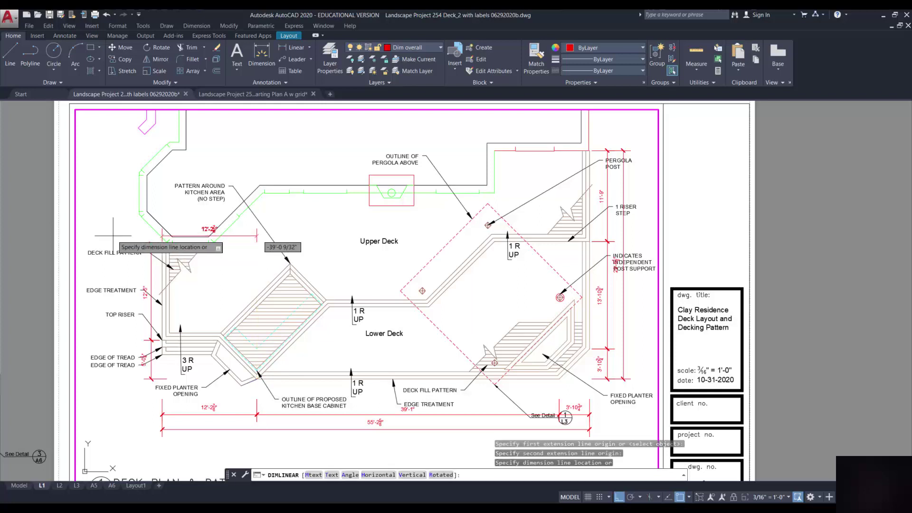
{"action": "left_click", "coordinate": [137, 269]}
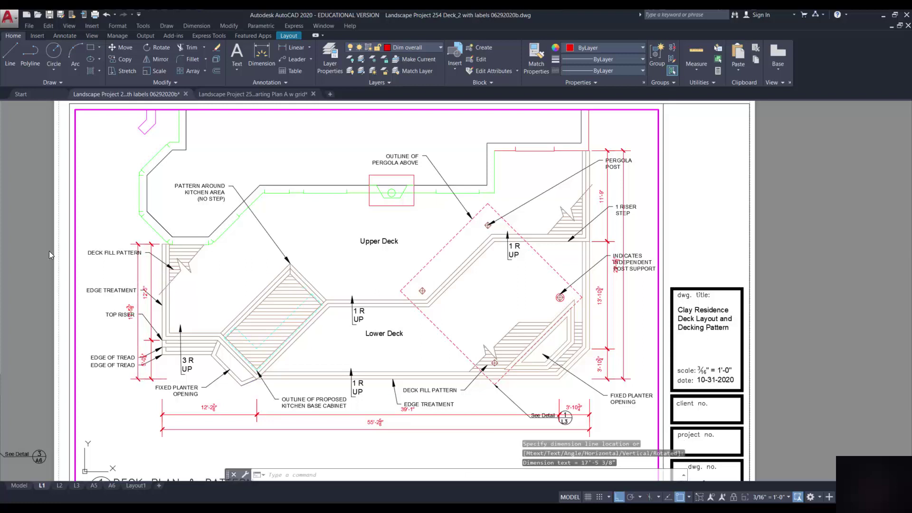
Return to paper space and move the DECK FILL PATTERN and EDGE TREATMENT labels higher
{"action": "double_click", "coordinate": [60, 256]}
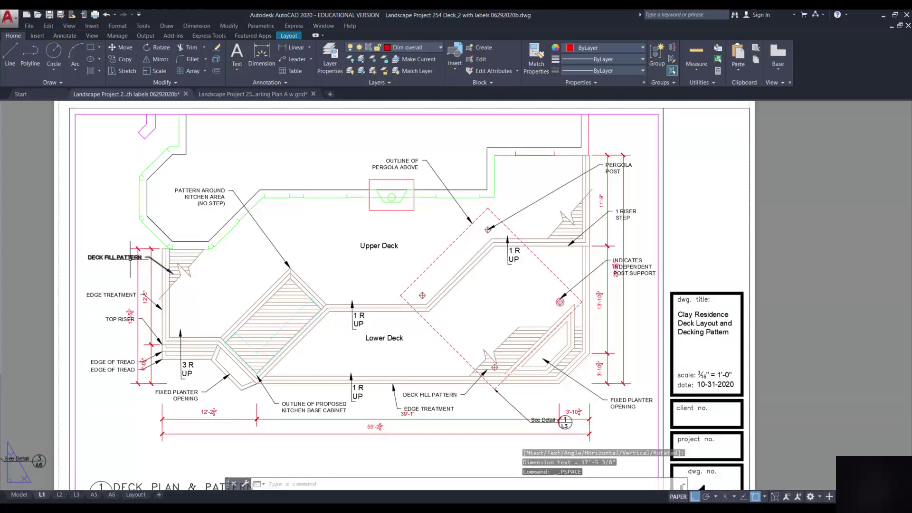
{"action": "left_click", "coordinate": [130, 257]}
{"action": "left_click", "coordinate": [142, 256]}
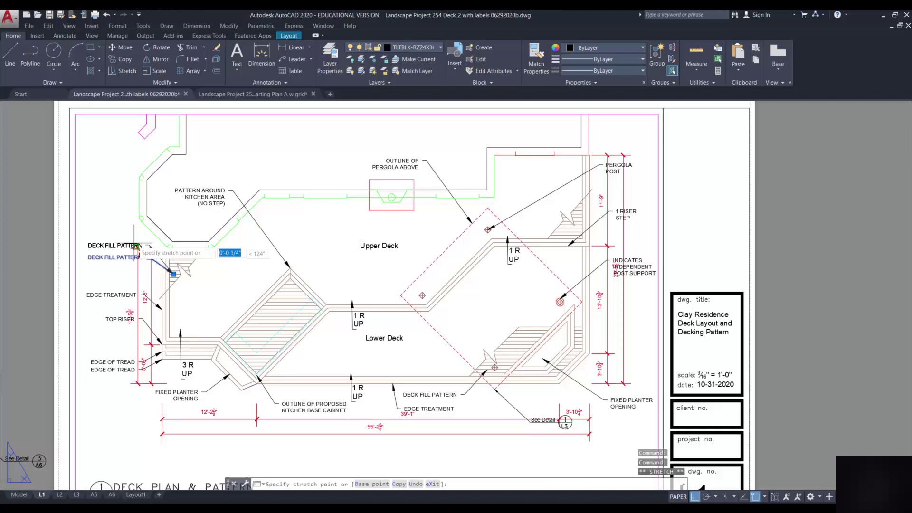
{"action": "left_click", "coordinate": [132, 238]}
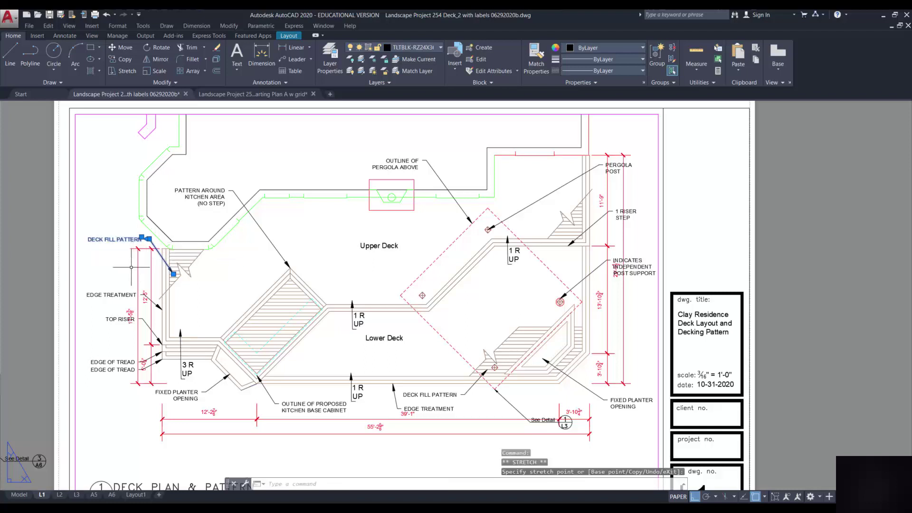
{"action": "left_click", "coordinate": [133, 294]}
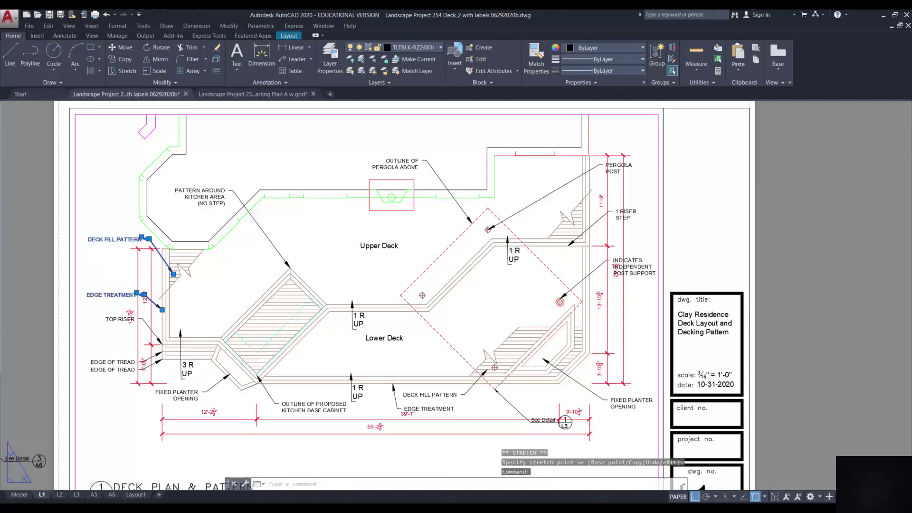
{"action": "left_click", "coordinate": [136, 293]}
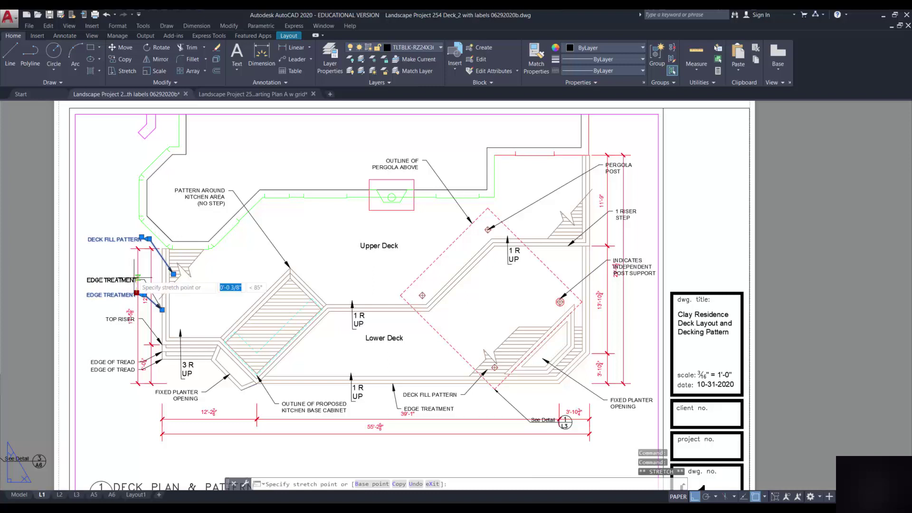
{"action": "left_click", "coordinate": [136, 279]}
Move the TOP RISER label and both EDGE OF TREAD labels lower, clear of the dimensions
{"action": "left_click", "coordinate": [135, 317]}
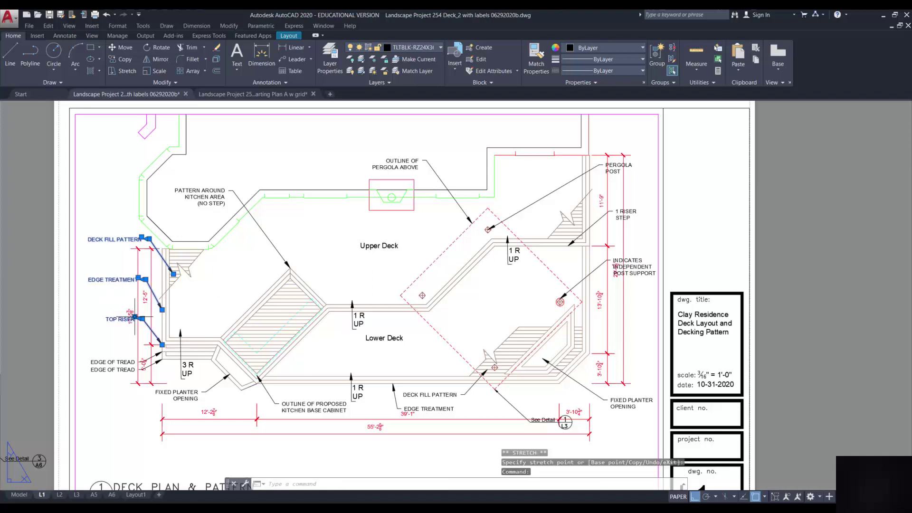
{"action": "left_click", "coordinate": [137, 321]}
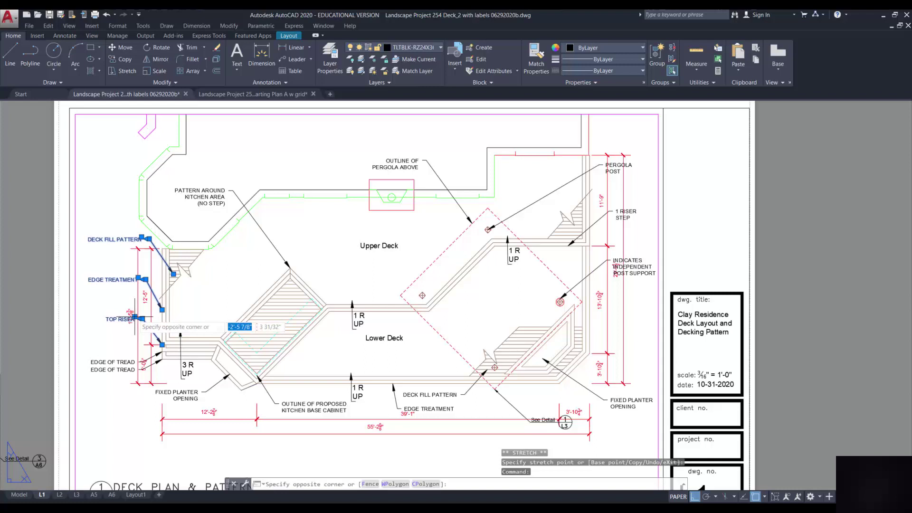
{"action": "left_click", "coordinate": [135, 316]}
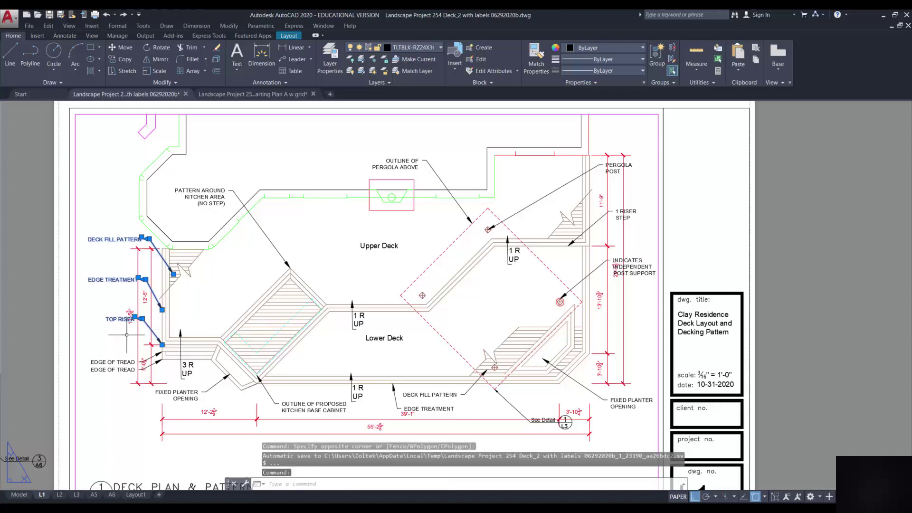
{"action": "left_click", "coordinate": [135, 316]}
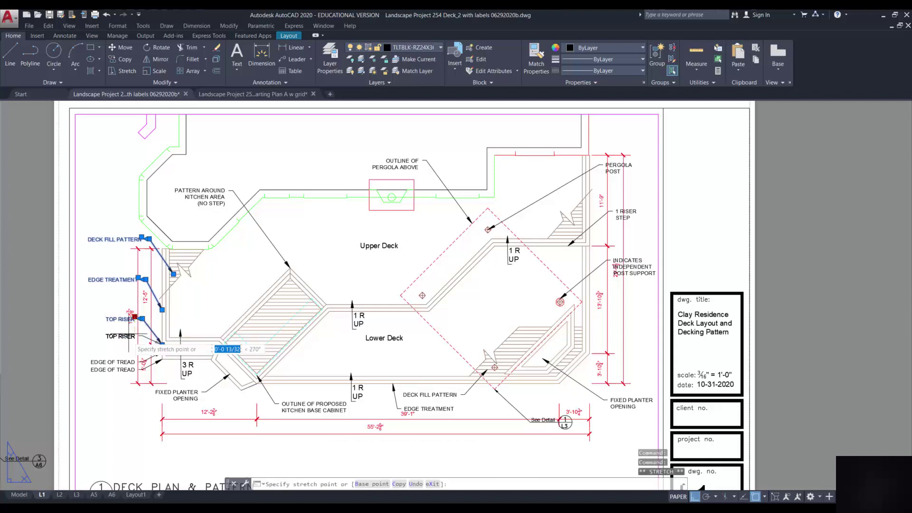
{"action": "left_click", "coordinate": [135, 333]}
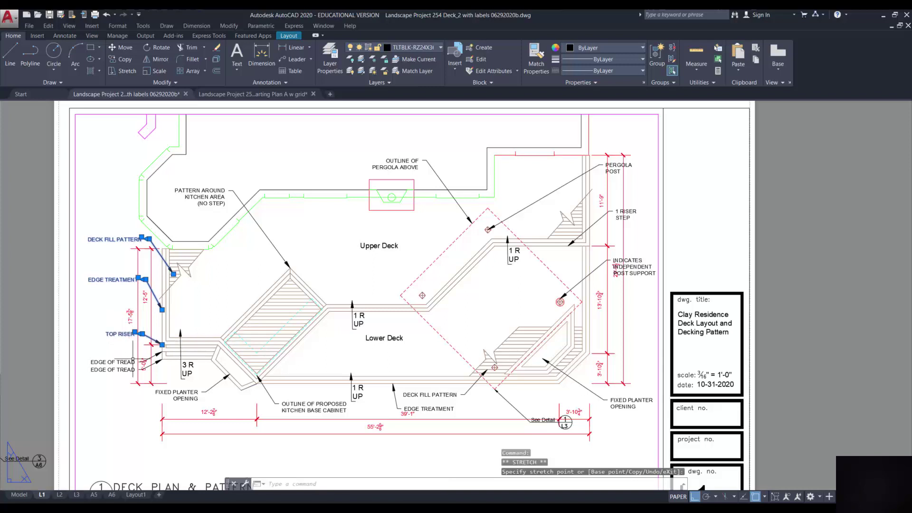
{"action": "left_click", "coordinate": [126, 362]}
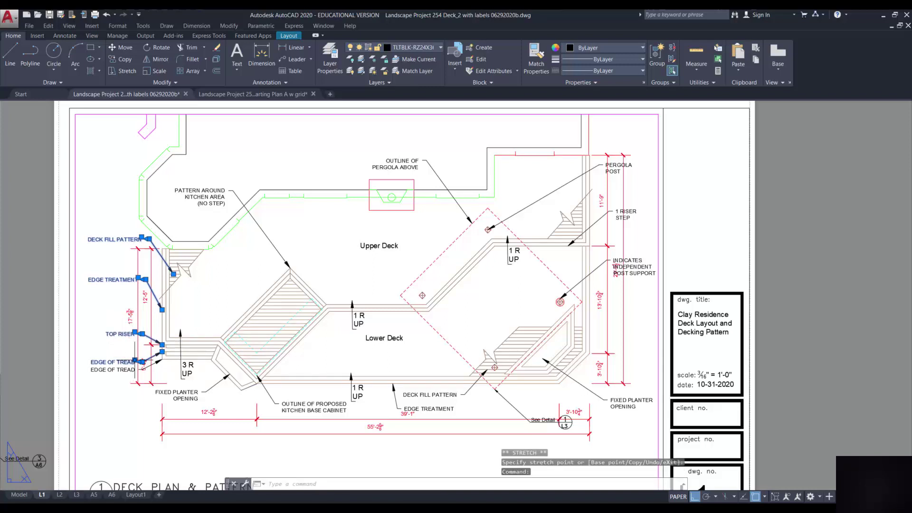
{"action": "left_click", "coordinate": [135, 359]}
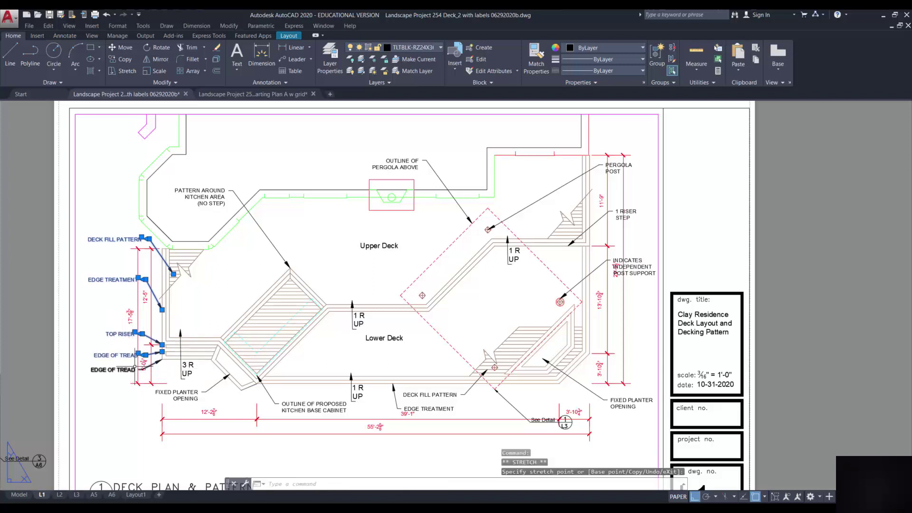
{"action": "left_click", "coordinate": [135, 367]}
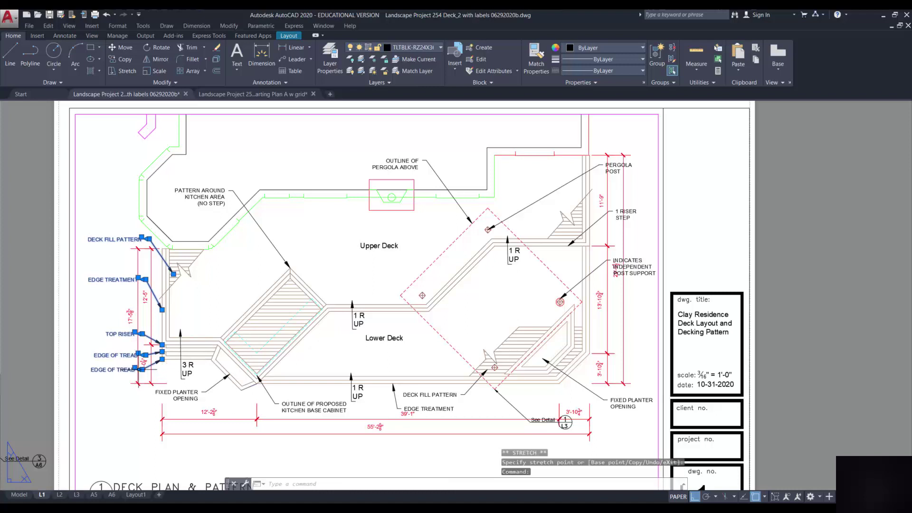
{"action": "left_click", "coordinate": [135, 367]}
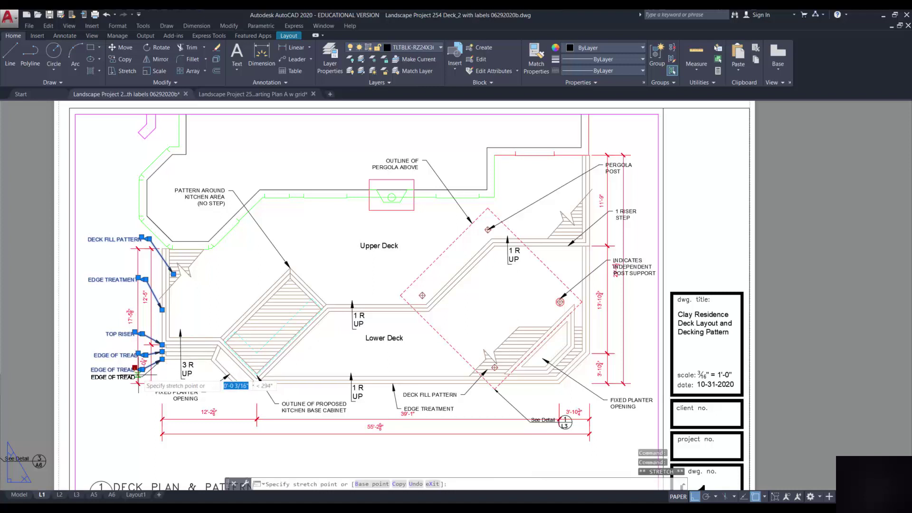
{"action": "left_click", "coordinate": [141, 377]}
{"action": "key", "text": "Escape"}
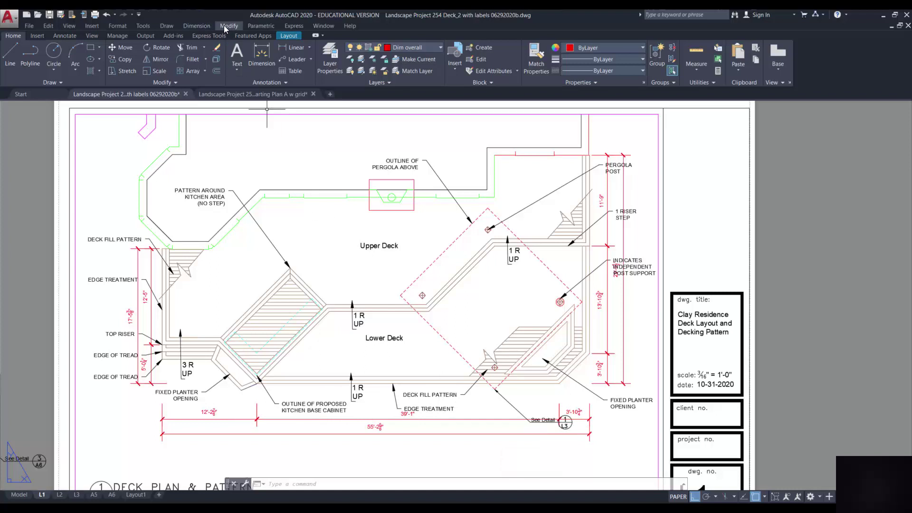
Stretch the See Detail callout leader further down, away from the dimensions
{"action": "left_click", "coordinate": [126, 71]}
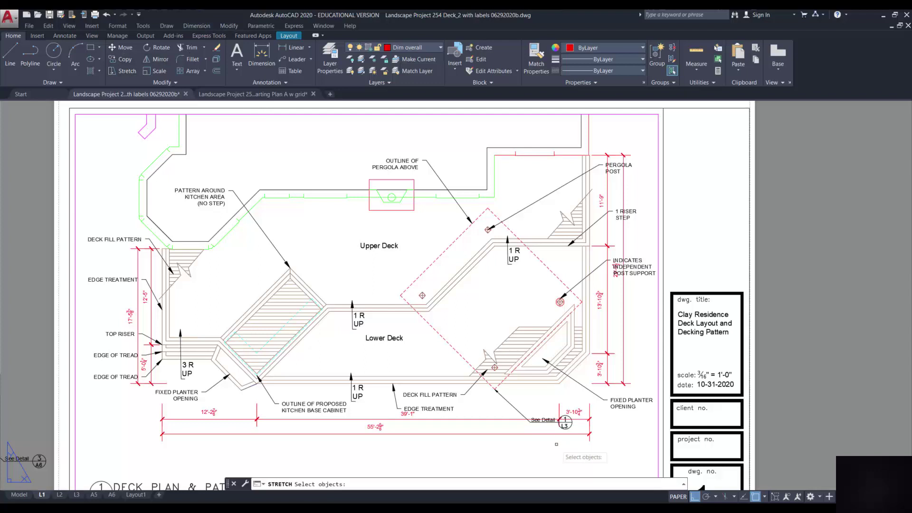
{"action": "left_click", "coordinate": [591, 444]}
{"action": "left_click", "coordinate": [496, 389]}
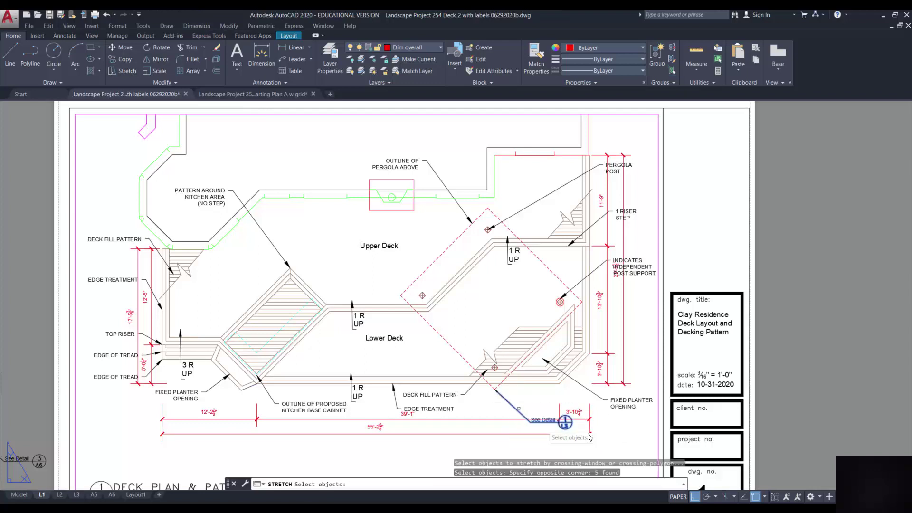
{"action": "key", "text": "Return"}
{"action": "left_click", "coordinate": [614, 425]}
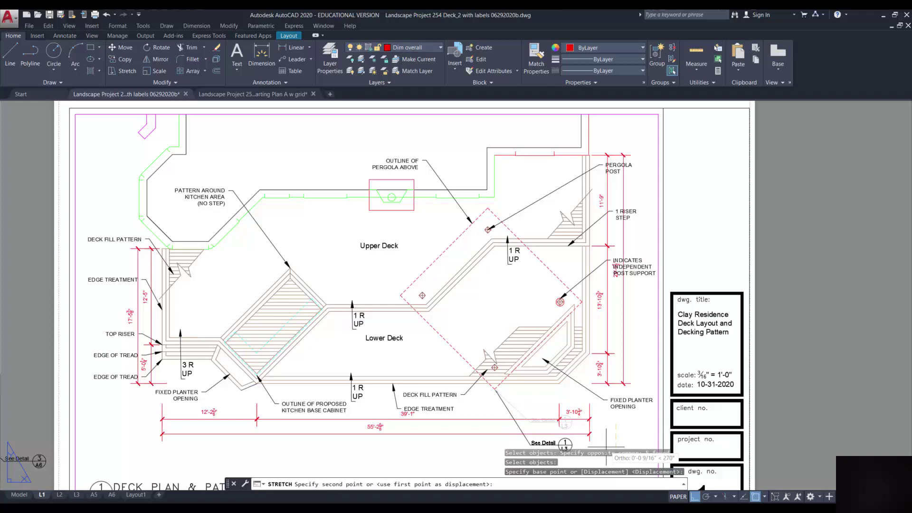
{"action": "left_click", "coordinate": [606, 447]}
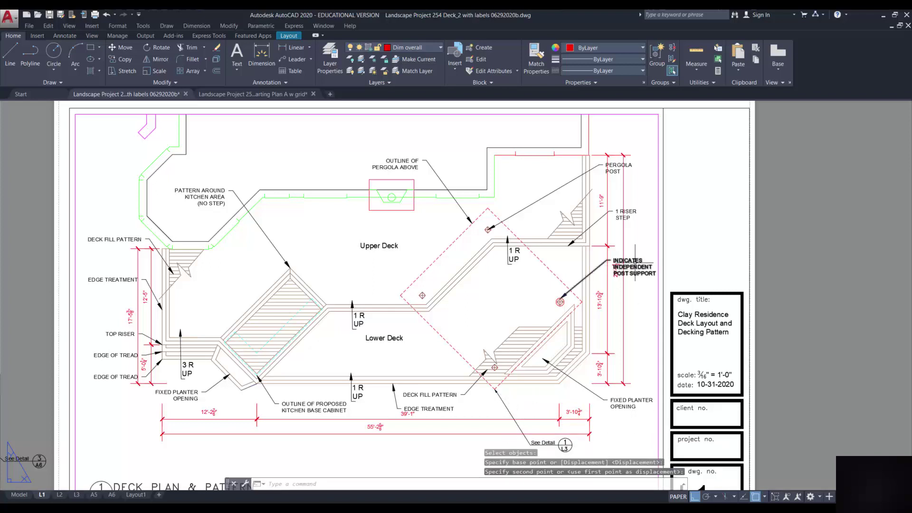
Move the INDEPENDENT POST SUPPORT label lower and the PERGOLA POST label above the dimensions
{"action": "left_click", "coordinate": [612, 259]}
{"action": "left_click", "coordinate": [613, 259]}
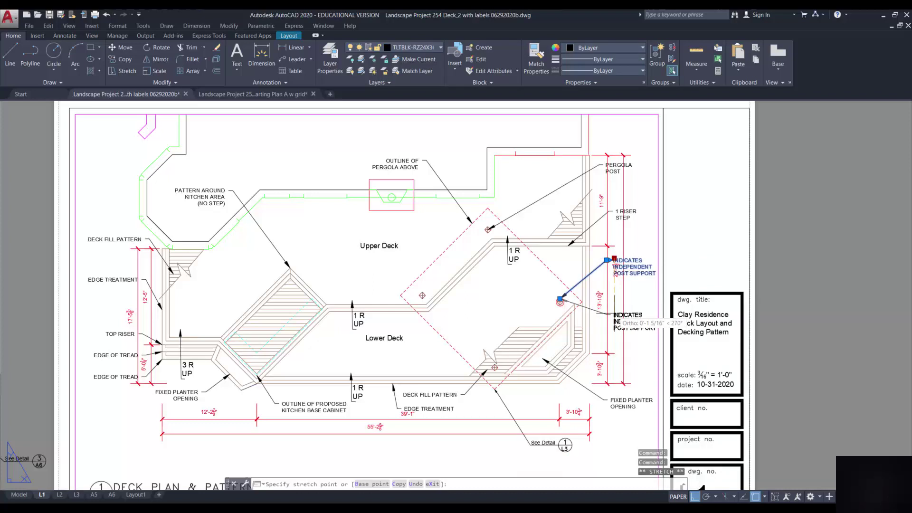
{"action": "left_click", "coordinate": [614, 315]}
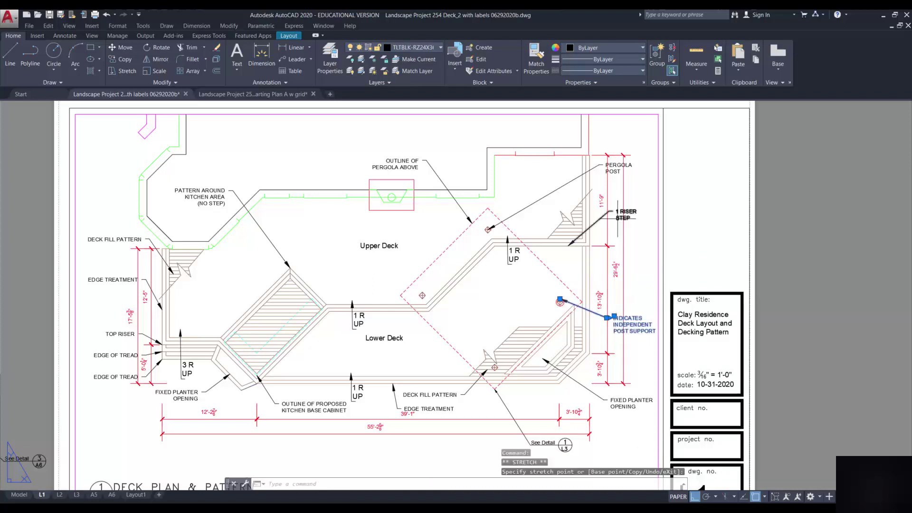
{"action": "left_click", "coordinate": [612, 166]}
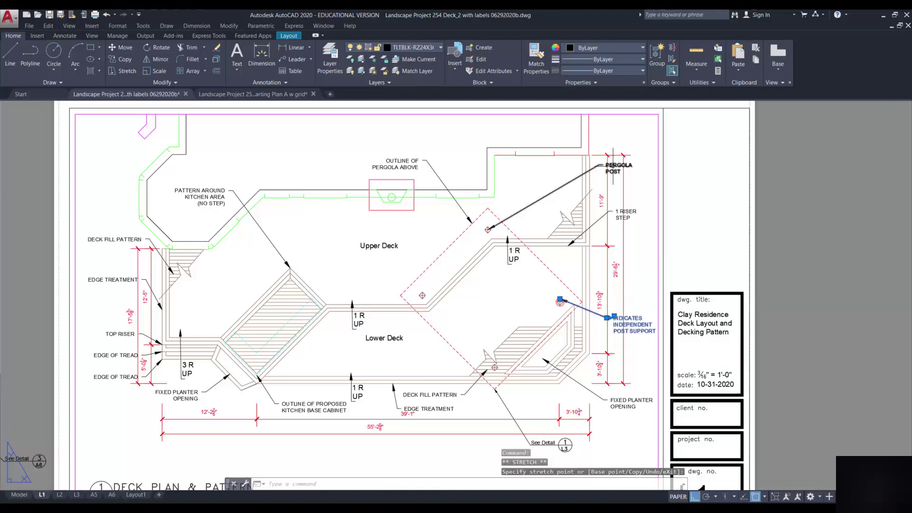
{"action": "left_click", "coordinate": [606, 163]}
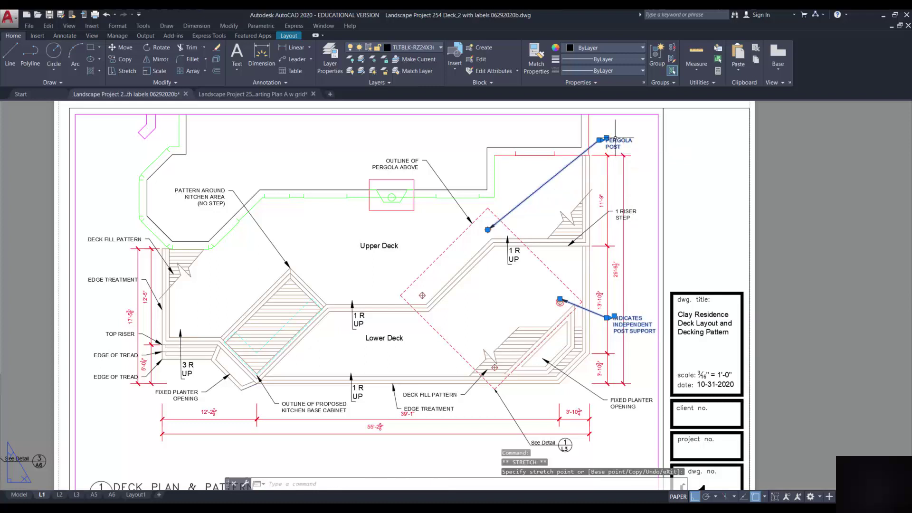
{"action": "left_click", "coordinate": [622, 211]}
Reposition the 1 RISER STEP label clear of the dimensions, with Osnap set to None
{"action": "left_click", "coordinate": [616, 209]}
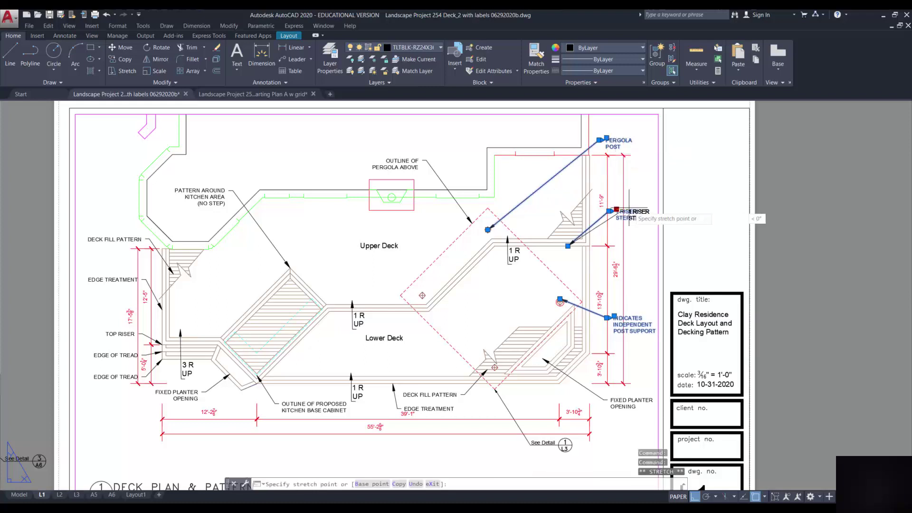
{"action": "left_click", "coordinate": [612, 212]}
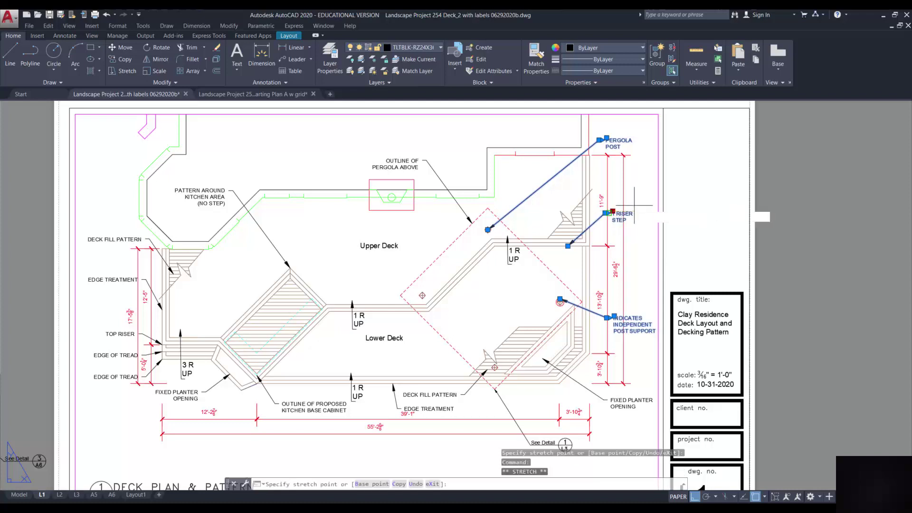
{"action": "left_click", "coordinate": [609, 213]}
{"action": "left_click", "coordinate": [608, 214]}
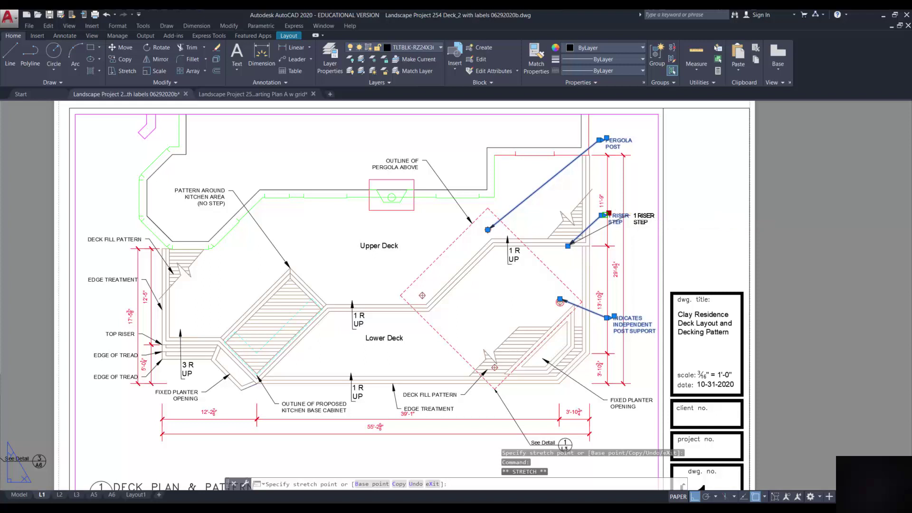
{"action": "left_click", "coordinate": [605, 216]}
{"action": "left_click", "coordinate": [605, 215]}
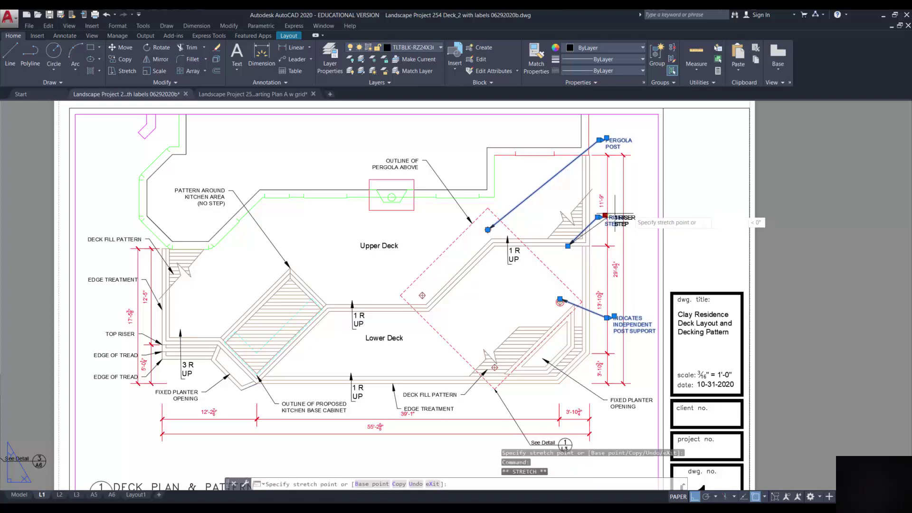
{"action": "right_click", "coordinate": [629, 214], "text": "shift"}
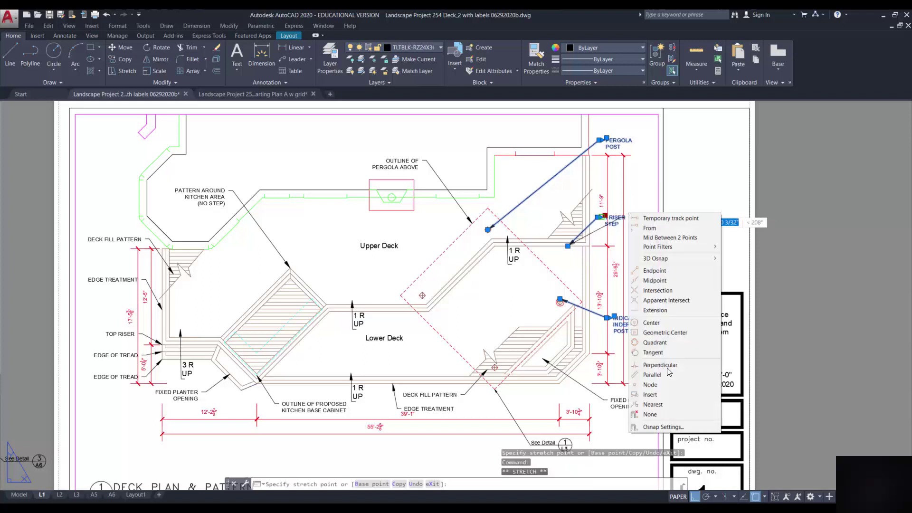
{"action": "left_click", "coordinate": [660, 416]}
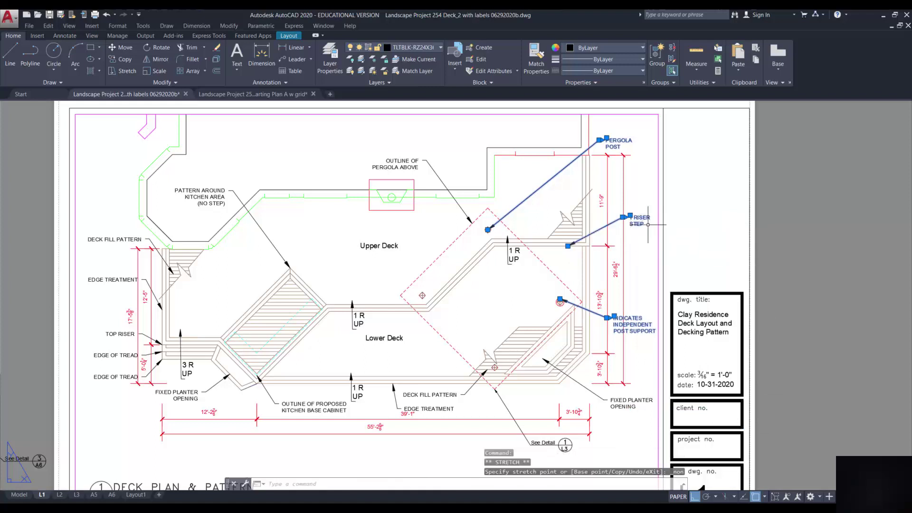
{"action": "key", "text": "Escape"}
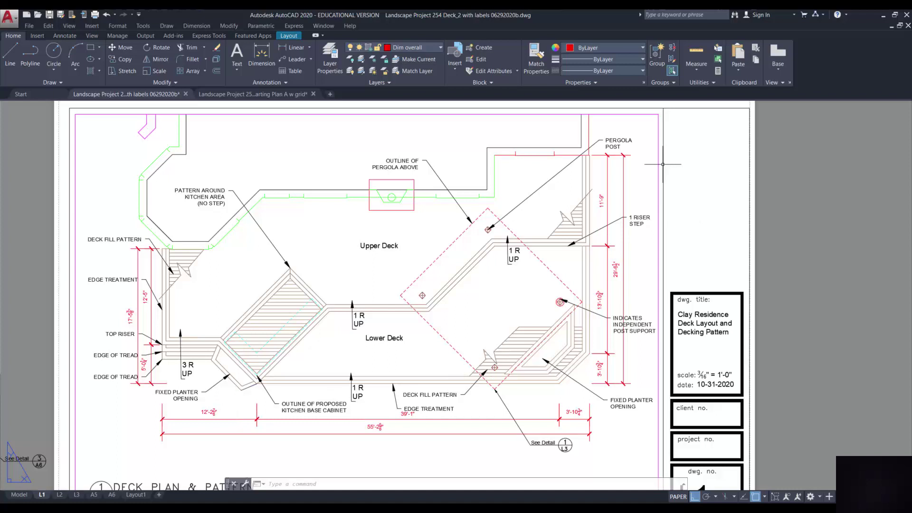
Switch off the Viewport layer's lightbulb, then zoom and pan to check the sheet
{"action": "left_click", "coordinate": [441, 48]}
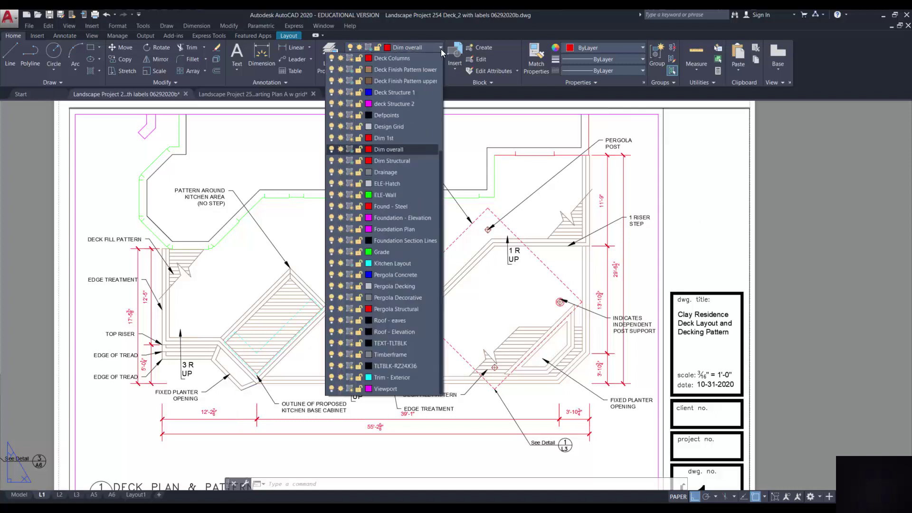
{"action": "left_click", "coordinate": [332, 389]}
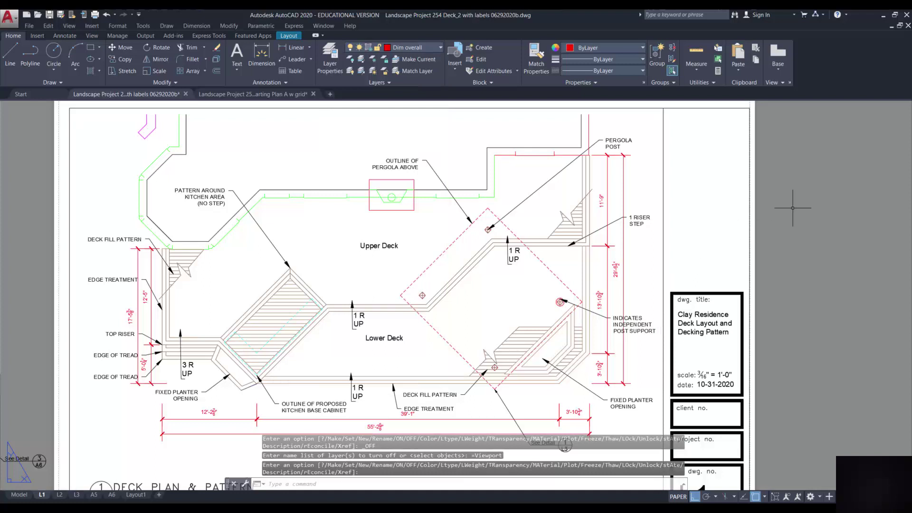
{"action": "scroll", "coordinate": [735, 186], "scroll_direction": "down", "scroll_amount": 2}
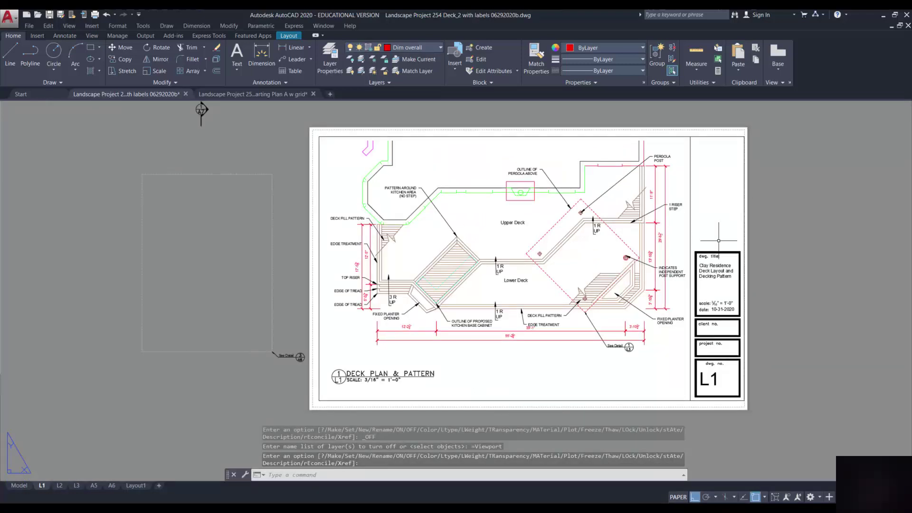
{"action": "scroll", "coordinate": [732, 351], "scroll_direction": "up", "scroll_amount": 2}
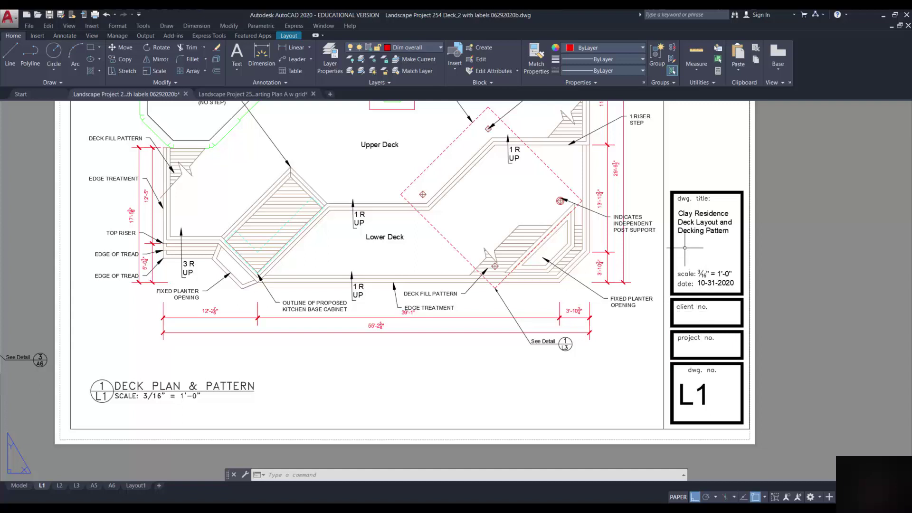
{"action": "scroll", "coordinate": [768, 286], "scroll_direction": "down", "scroll_amount": 2}
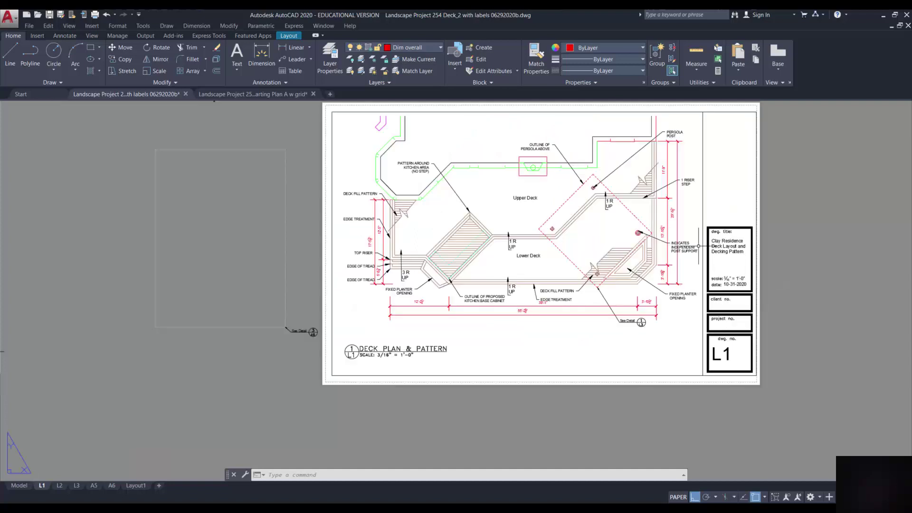
{"action": "middle_click_drag", "start_coordinate": [697, 246], "coordinate": [571, 293]}
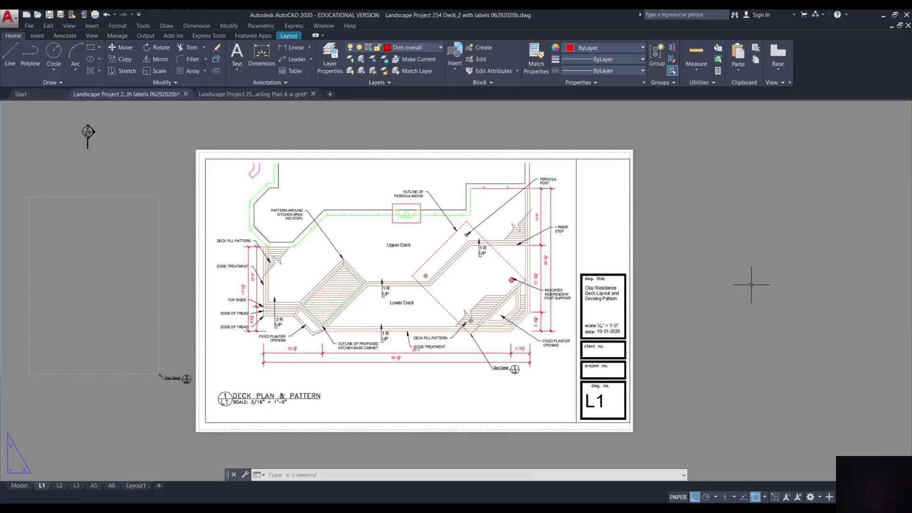
{"action": "scroll", "coordinate": [432, 331], "scroll_direction": "up", "scroll_amount": 2}
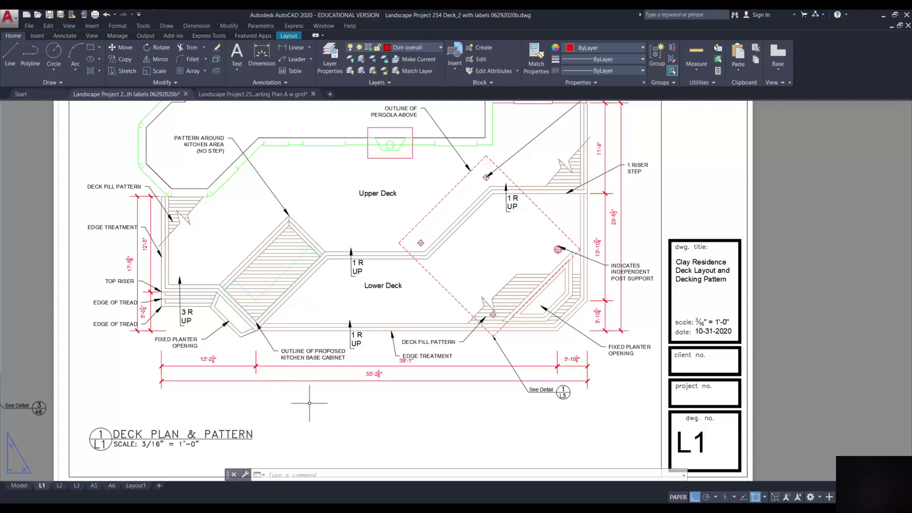
{"action": "scroll", "coordinate": [362, 382], "scroll_direction": "down", "scroll_amount": 4}
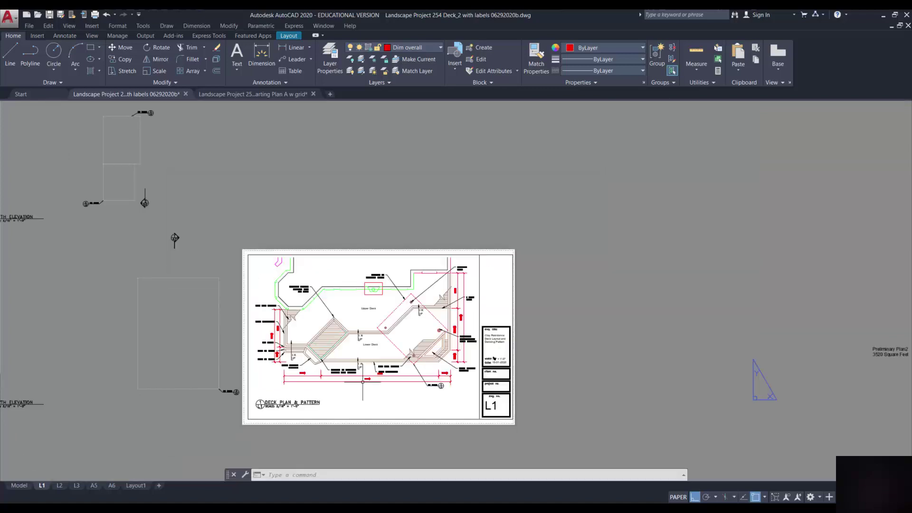
Copy the client no. box and place the copy above the title box
{"action": "scroll", "coordinate": [362, 382], "scroll_direction": "up", "scroll_amount": 4}
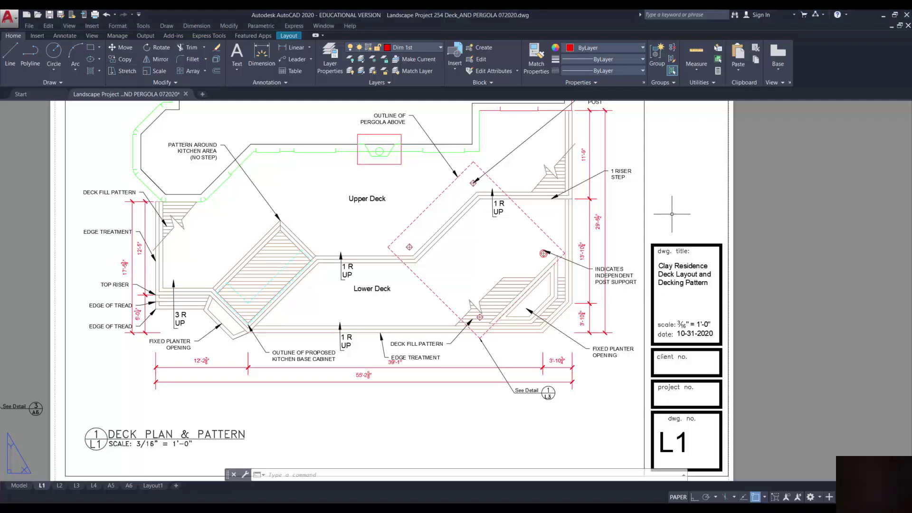
{"action": "left_click", "coordinate": [122, 59]}
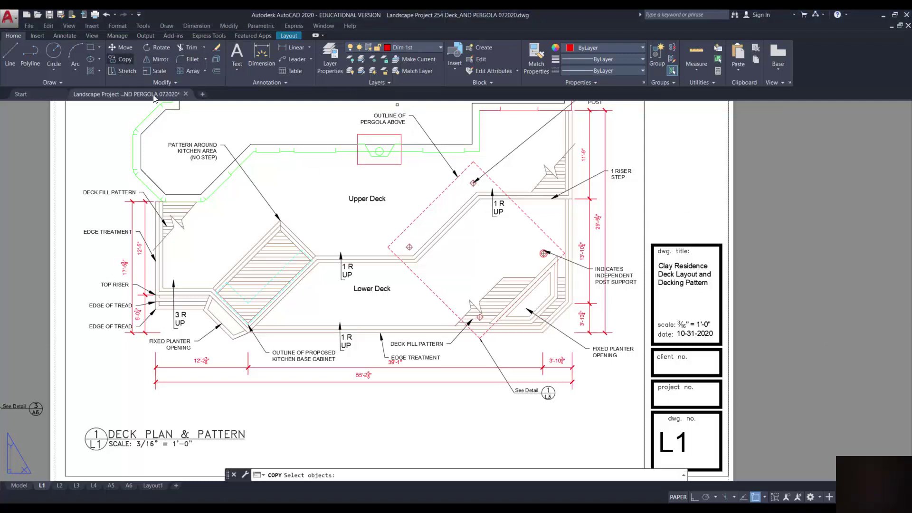
{"action": "left_click", "coordinate": [647, 348]}
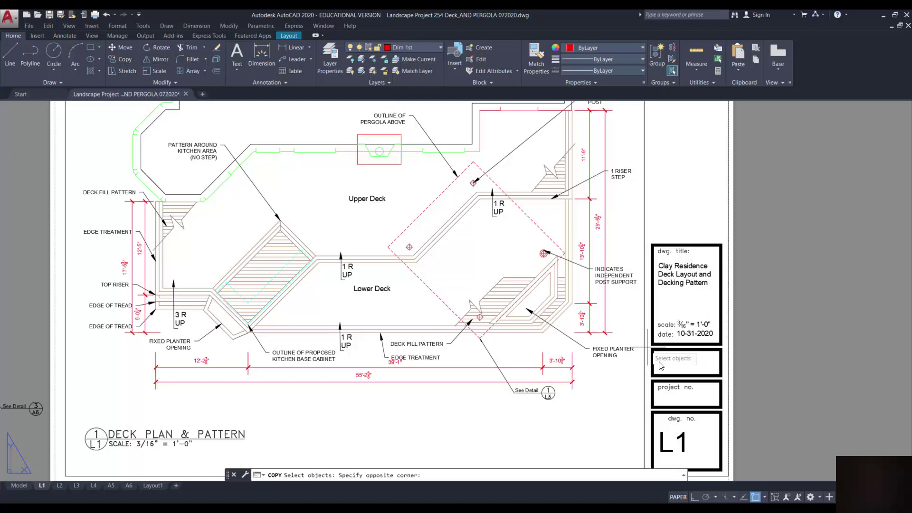
{"action": "left_click", "coordinate": [728, 378]}
{"action": "key", "text": "Return"}
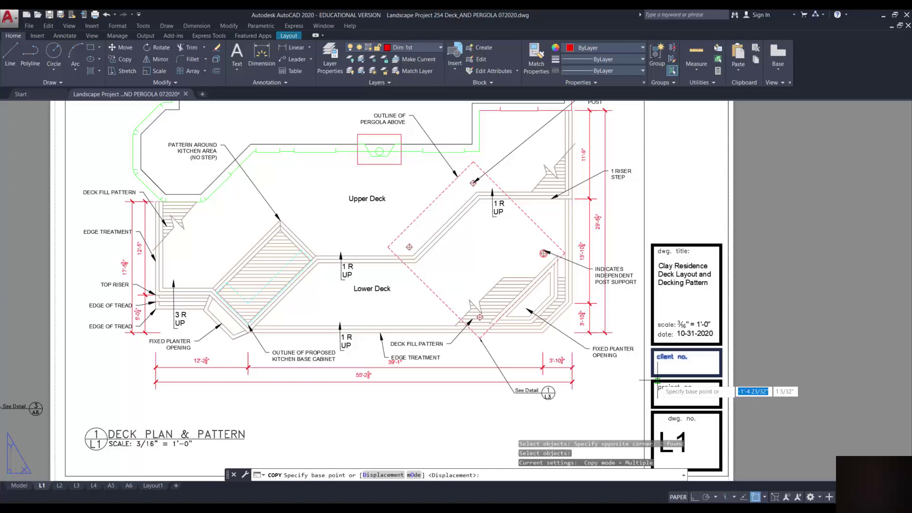
{"action": "left_click", "coordinate": [652, 380]}
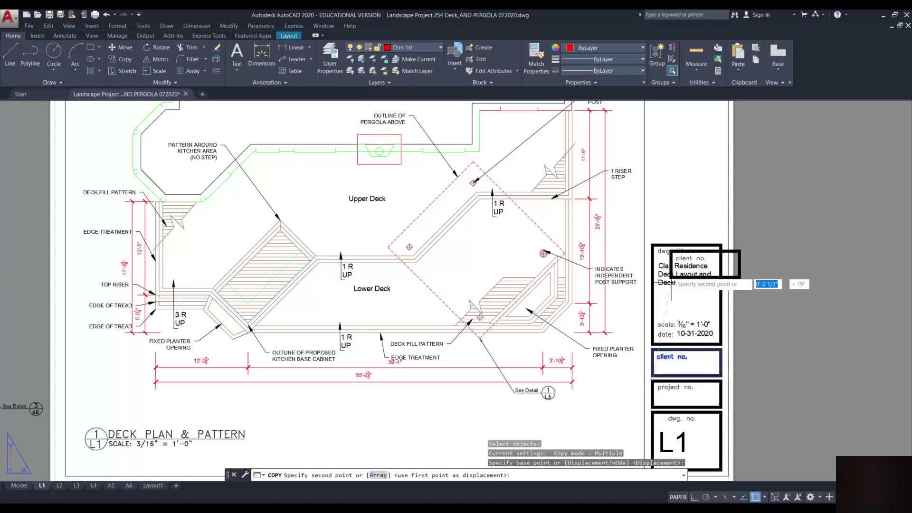
{"action": "left_click", "coordinate": [653, 245]}
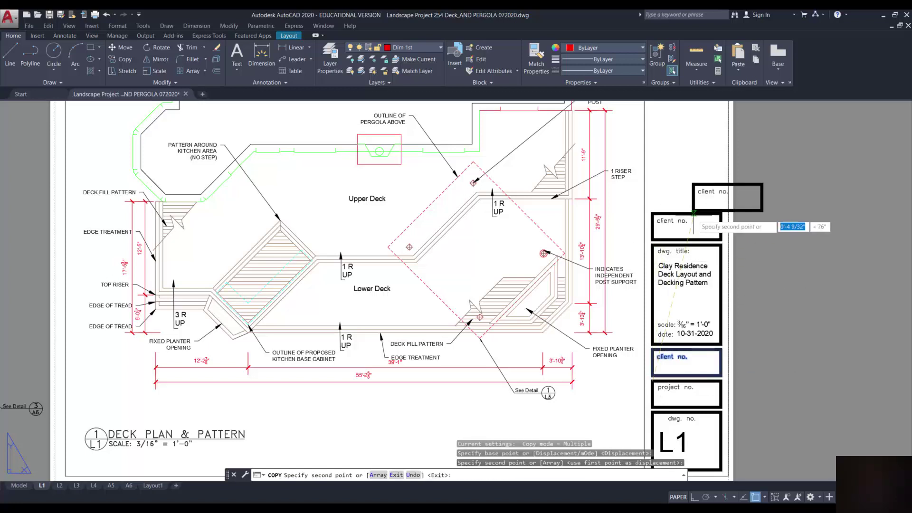
{"action": "key", "text": "Escape"}
Edit the copied box's text to read 'Name:'
{"action": "left_click", "coordinate": [685, 220]}
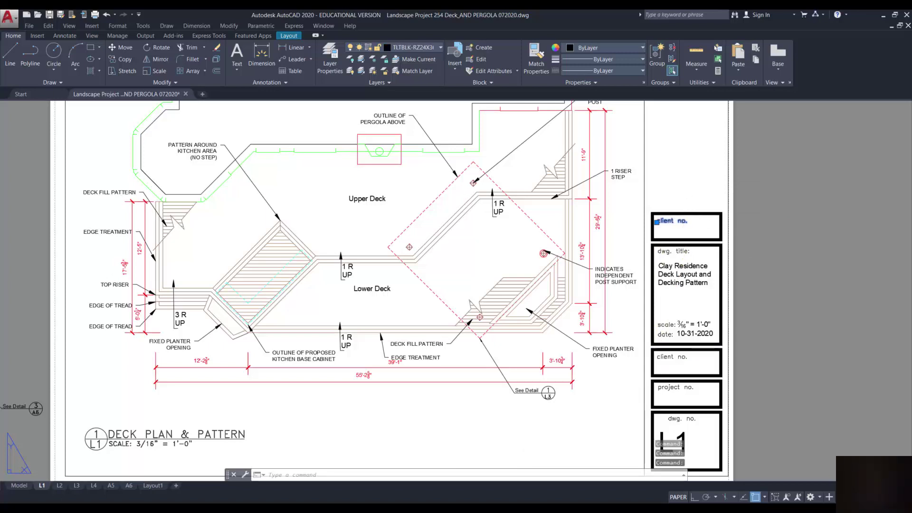
{"action": "double_click", "coordinate": [684, 222]}
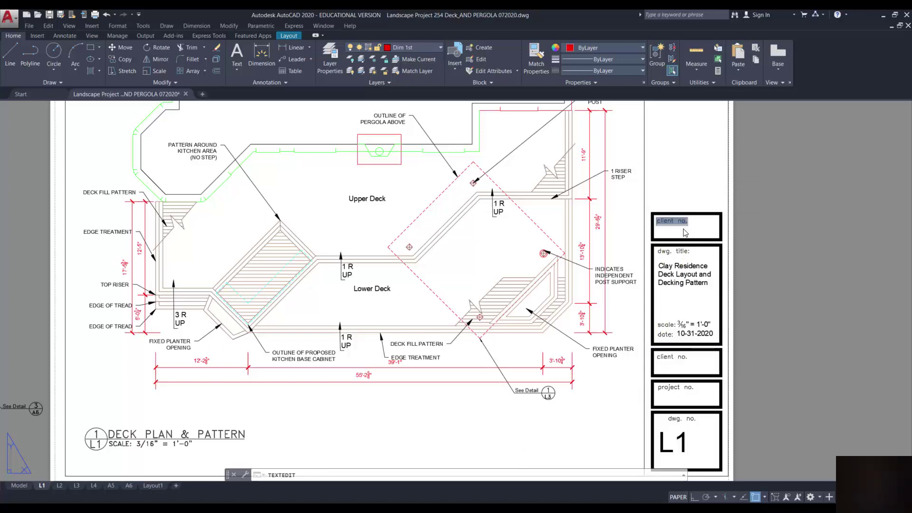
{"action": "type", "text": "Name:"}
{"action": "left_click", "coordinate": [671, 188]}
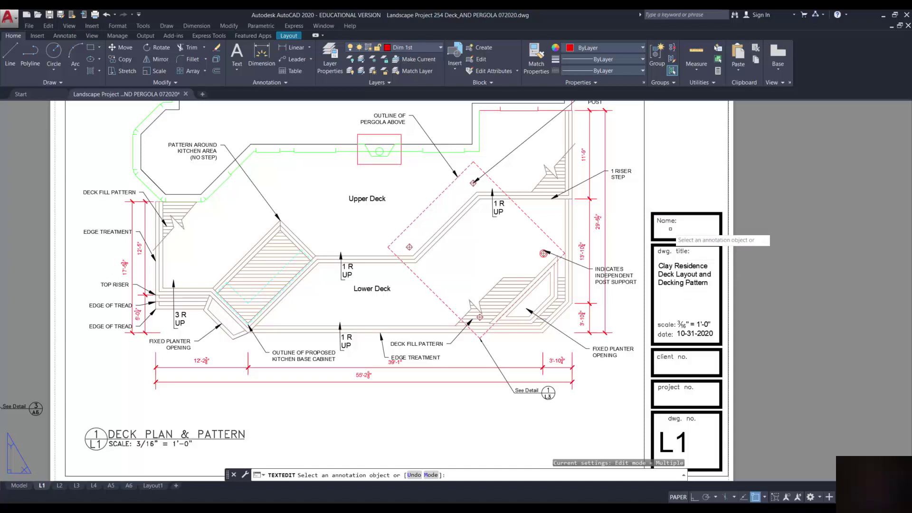
Copy the scale: label straight down under the Name label with Ortho on
{"action": "left_click", "coordinate": [126, 59]}
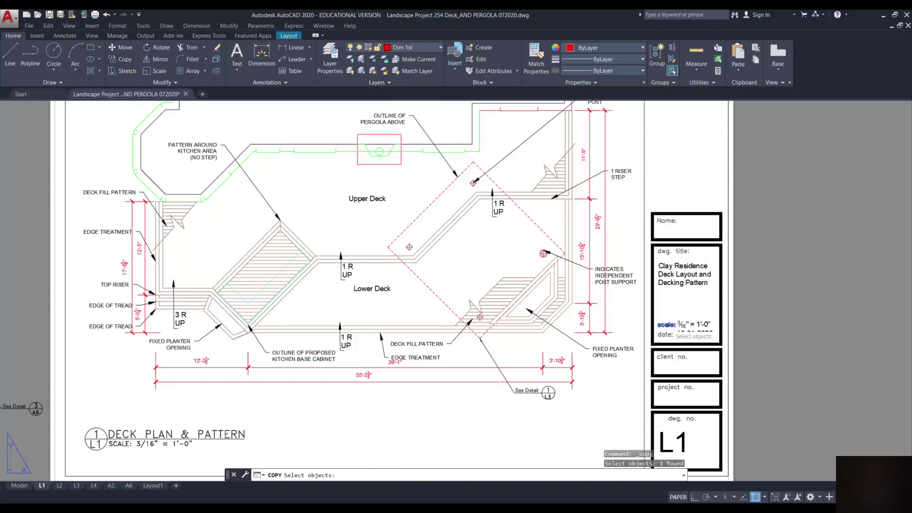
{"action": "left_click", "coordinate": [666, 325]}
{"action": "key", "text": "Return"}
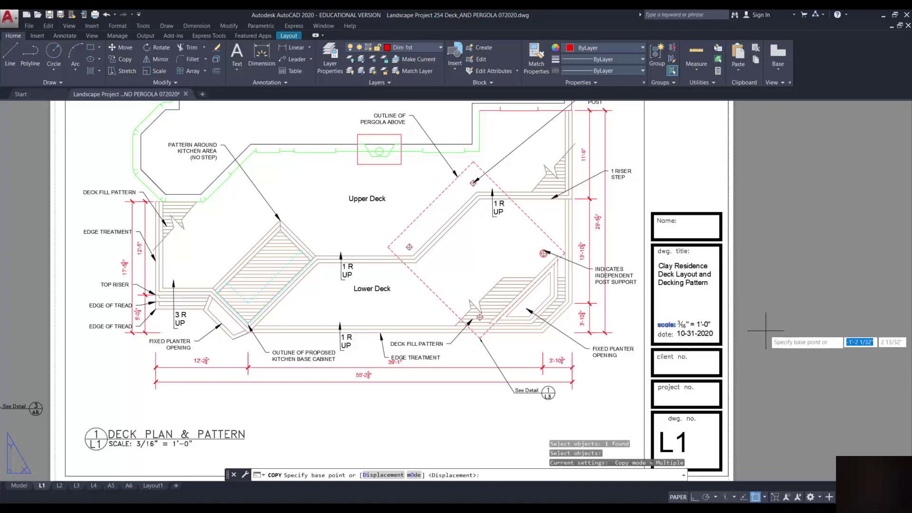
{"action": "left_click", "coordinate": [765, 327]}
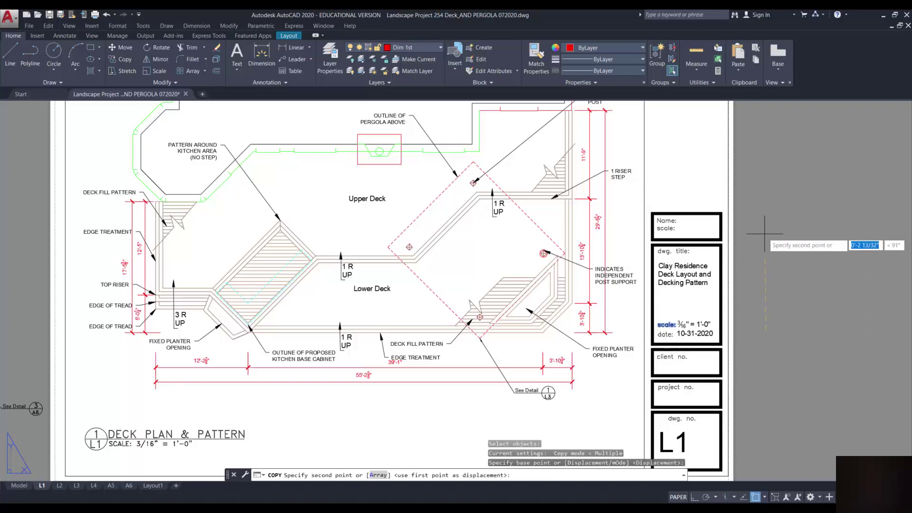
{"action": "key", "text": "F8"}
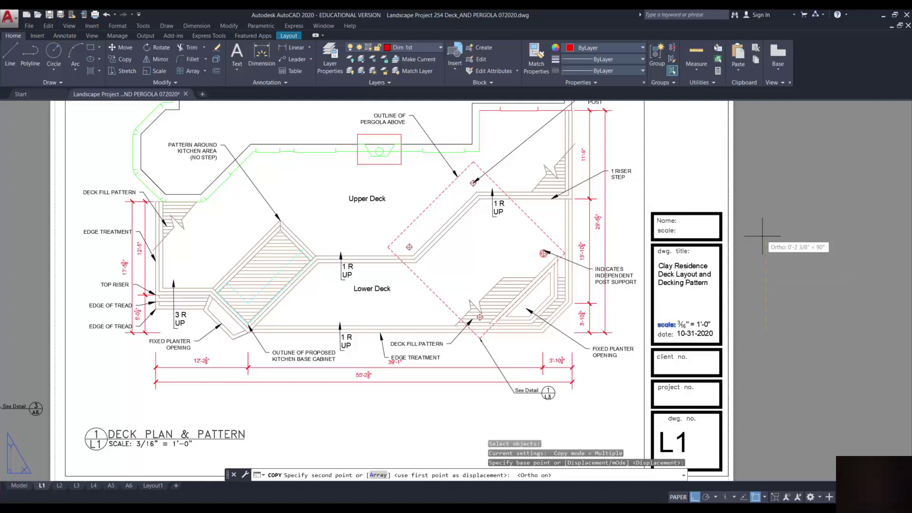
{"action": "left_click", "coordinate": [762, 235]}
{"action": "key", "text": "Escape"}
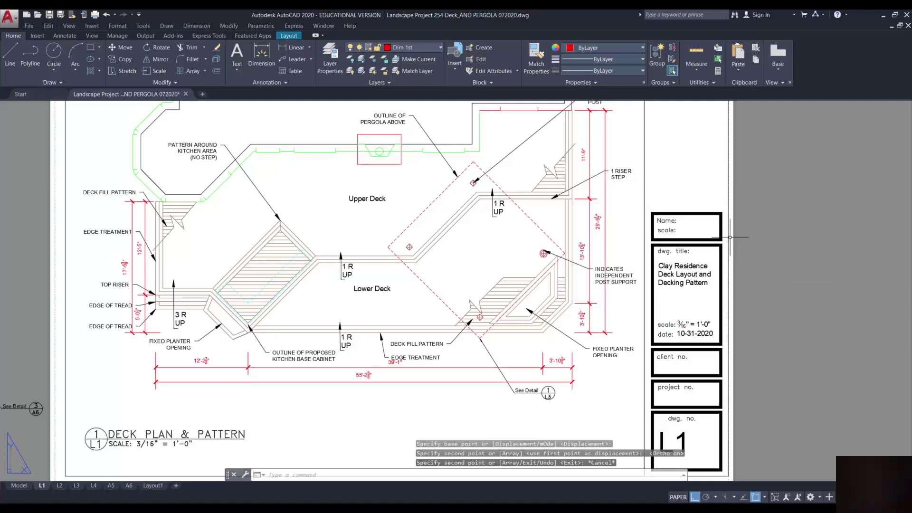
Edit the copied label to read 'Student#'
{"action": "left_click", "coordinate": [674, 230]}
{"action": "double_click", "coordinate": [666, 230]}
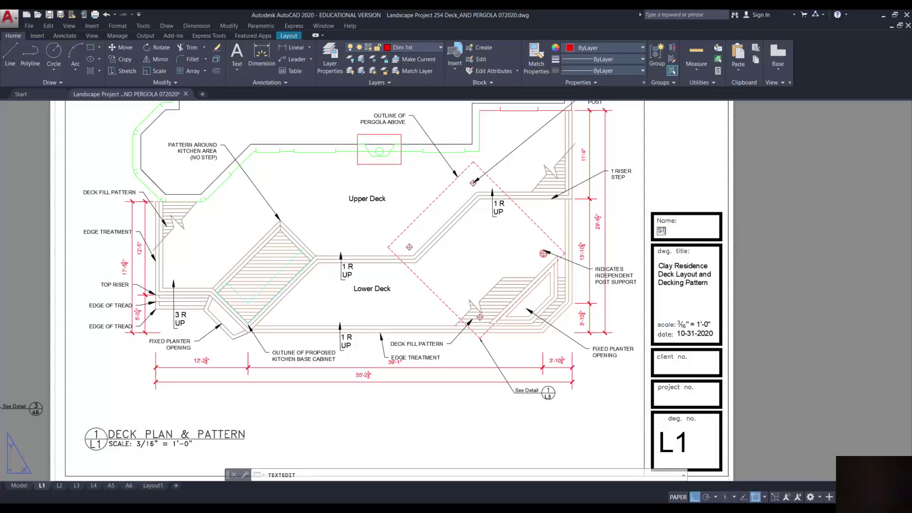
{"action": "left_click", "coordinate": [685, 230]}
{"action": "left_click", "coordinate": [754, 247]}
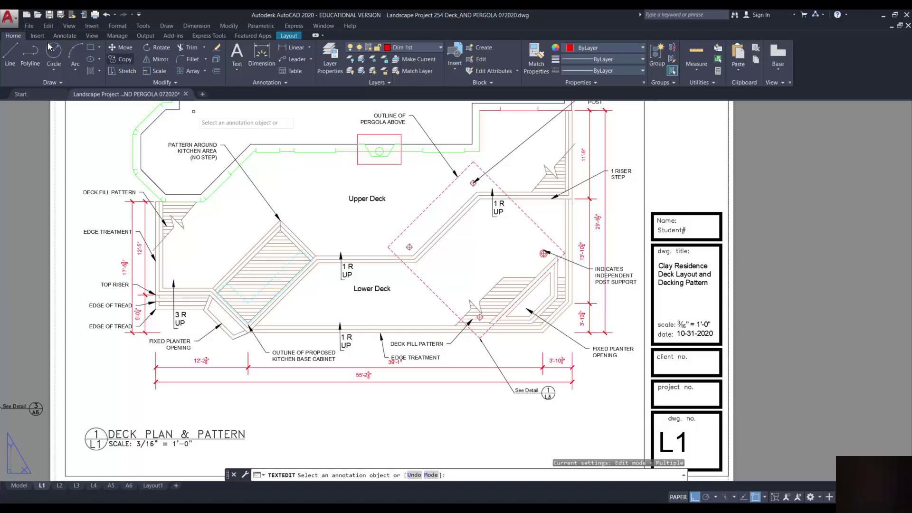
Copy the project no. label just below itself
{"action": "left_click", "coordinate": [125, 57]}
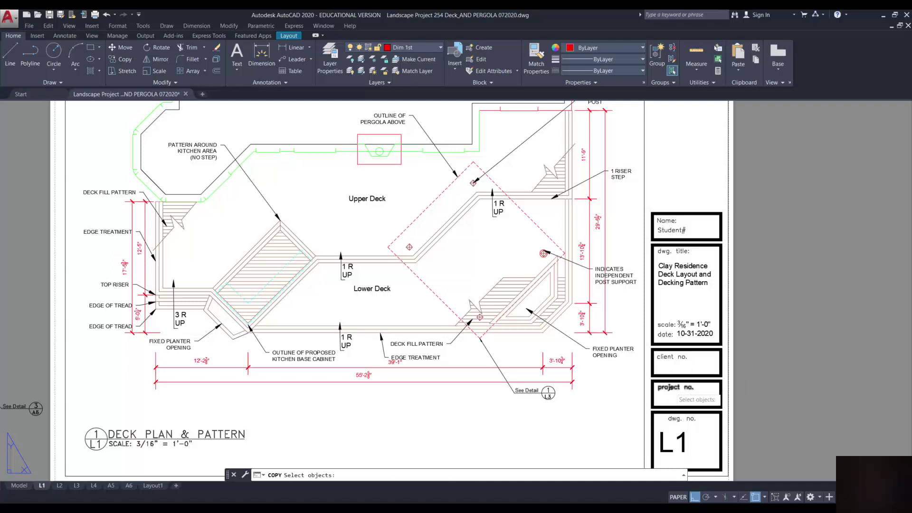
{"action": "left_click", "coordinate": [675, 388]}
{"action": "key", "text": "Return"}
{"action": "left_click", "coordinate": [809, 346]}
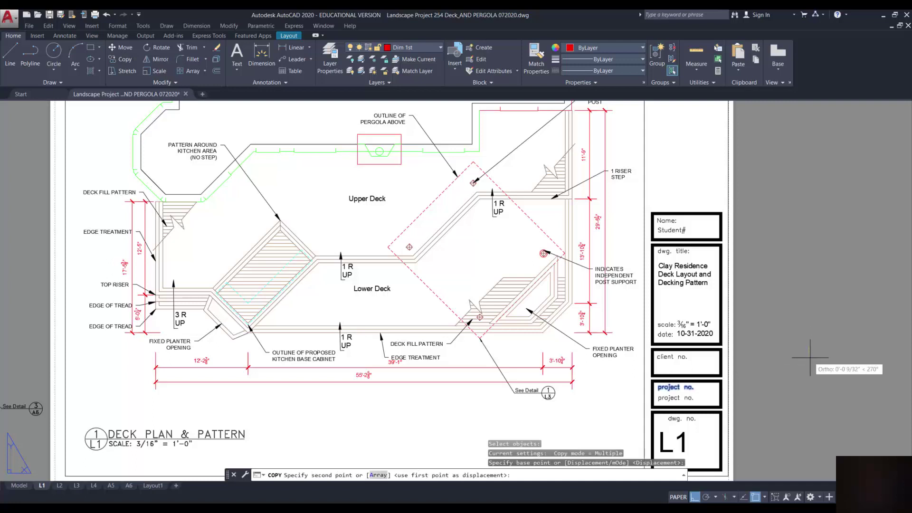
{"action": "left_click", "coordinate": [810, 357]}
{"action": "key", "text": "Escape"}
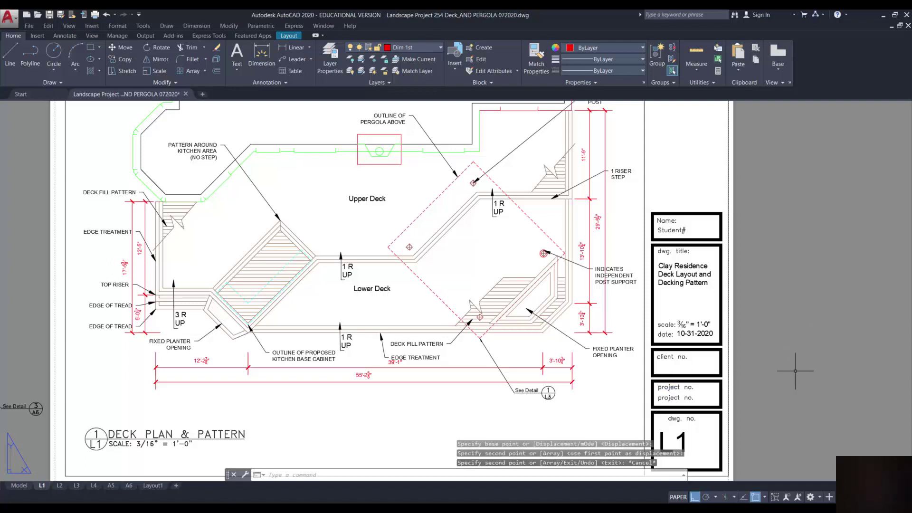
Edit the copied project text to read 'LAND254_2'
{"action": "double_click", "coordinate": [674, 398]}
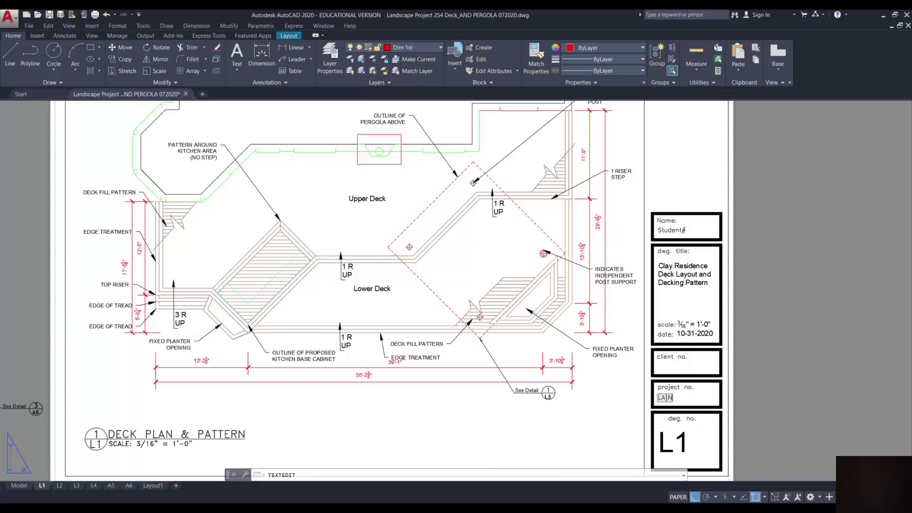
{"action": "type", "text": "{}}}{D{@%$=="}
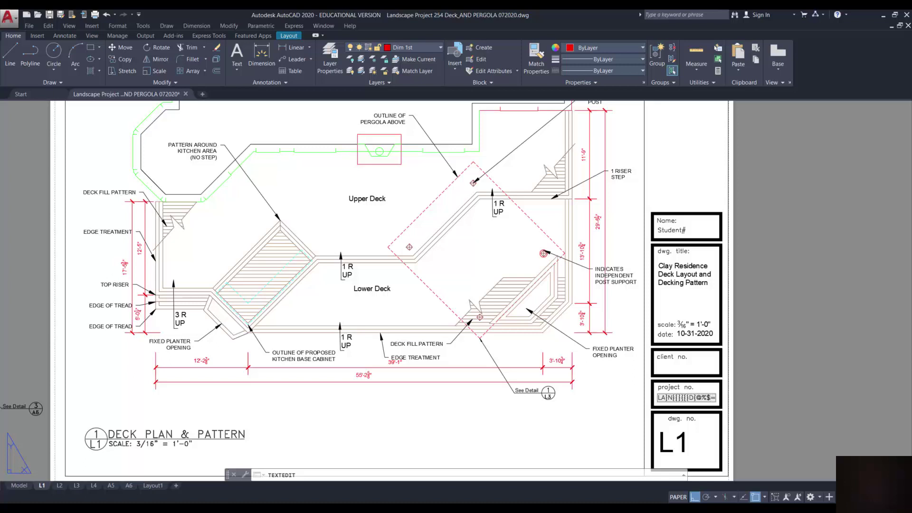
{"action": "key", "text": "BackSpace"}
{"action": "key", "text": "BackSpace"}
{"action": "key", "text": "BackSpace"}
{"action": "key", "text": "BackSpace"}
{"action": "key", "text": "BackSpace"}
{"action": "key", "text": "BackSpace"}
{"action": "key", "text": "BackSpace"}
{"action": "key", "text": "BackSpace"}
{"action": "key", "text": "BackSpace"}
{"action": "key", "text": "BackSpace"}
{"action": "key", "text": "BackSpace"}
{"action": "key", "text": "BackSpace"}
{"action": "key", "text": "BackSpace"}
{"action": "key", "text": "BackSpace"}
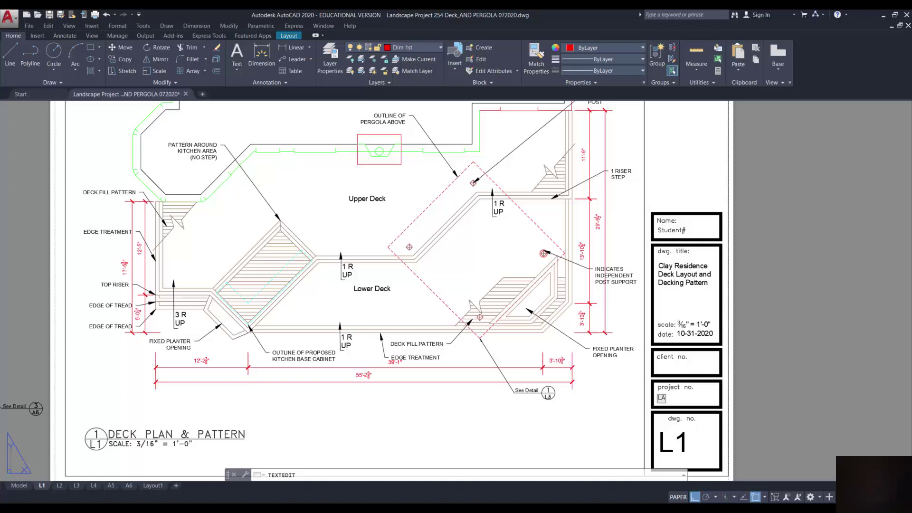
{"action": "type", "text": "ND254_"}
{"action": "type", "text": "Assign"}
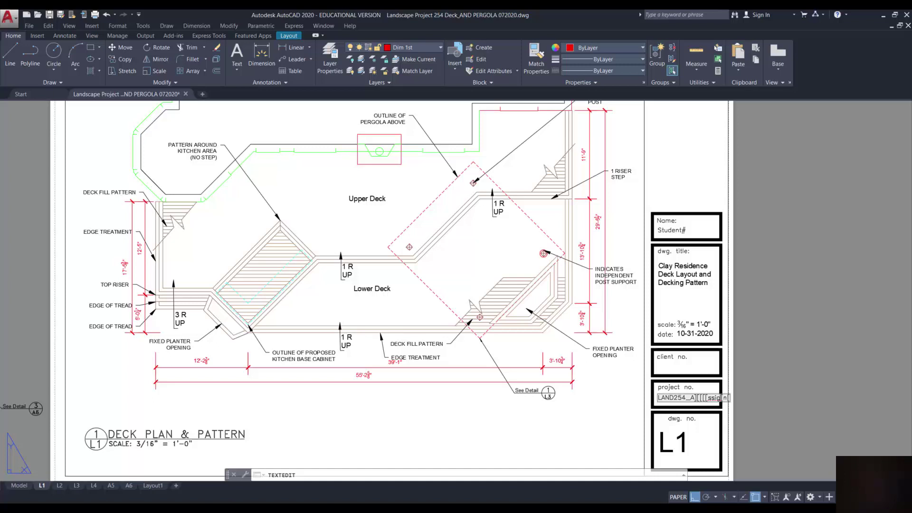
{"action": "key", "text": "BackSpace"}
{"action": "key", "text": "BackSpace"}
{"action": "key", "text": "BackSpace"}
{"action": "key", "text": "BackSpace"}
{"action": "key", "text": "BackSpace"}
{"action": "key", "text": "BackSpace"}
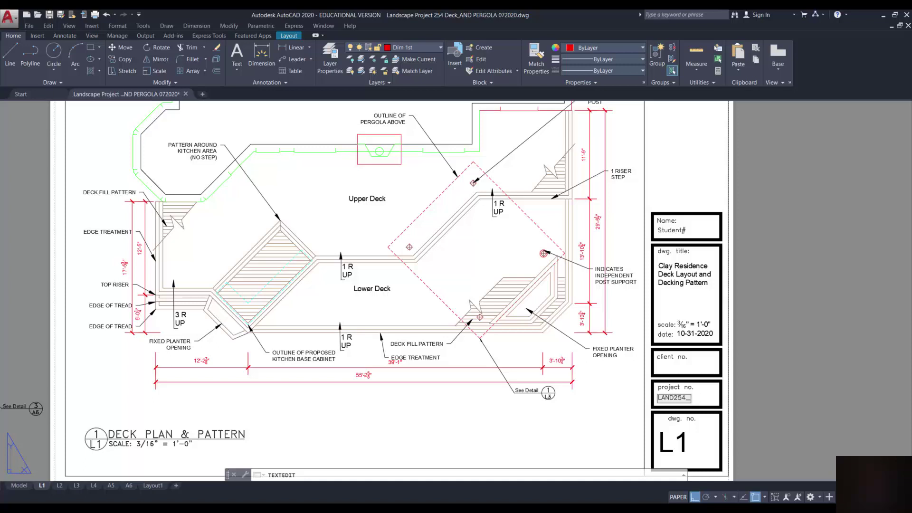
{"action": "type", "text": "2"}
{"action": "left_click", "coordinate": [765, 394]}
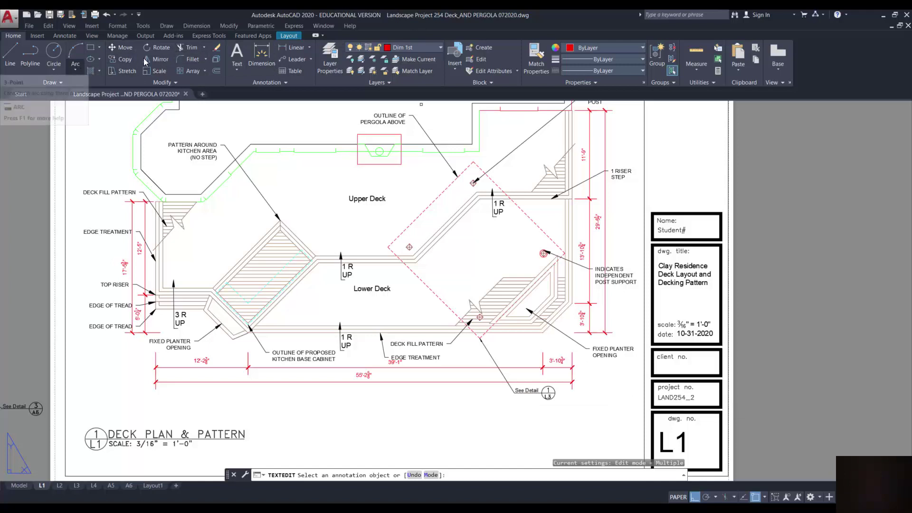
Draw a multiline text box left of the title block and type 'LAND254_' with the student's name
{"action": "left_click", "coordinate": [237, 69]}
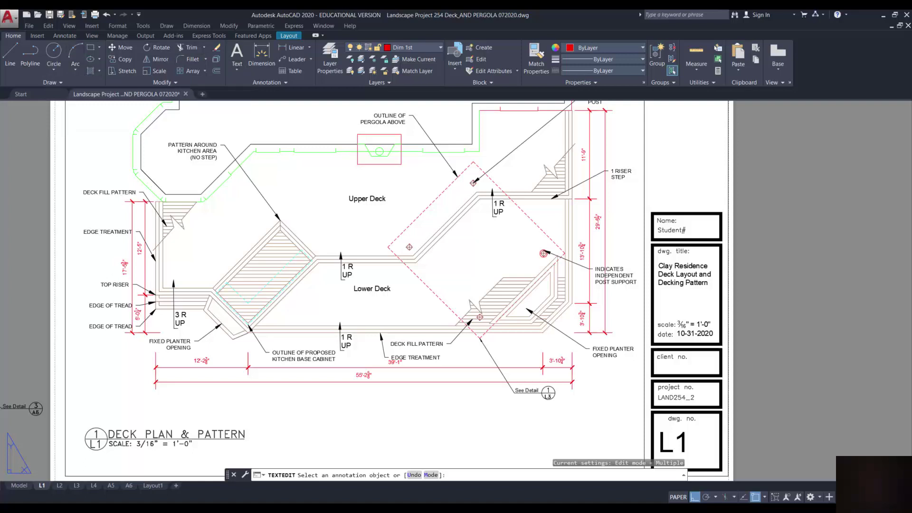
{"action": "left_click", "coordinate": [502, 416]}
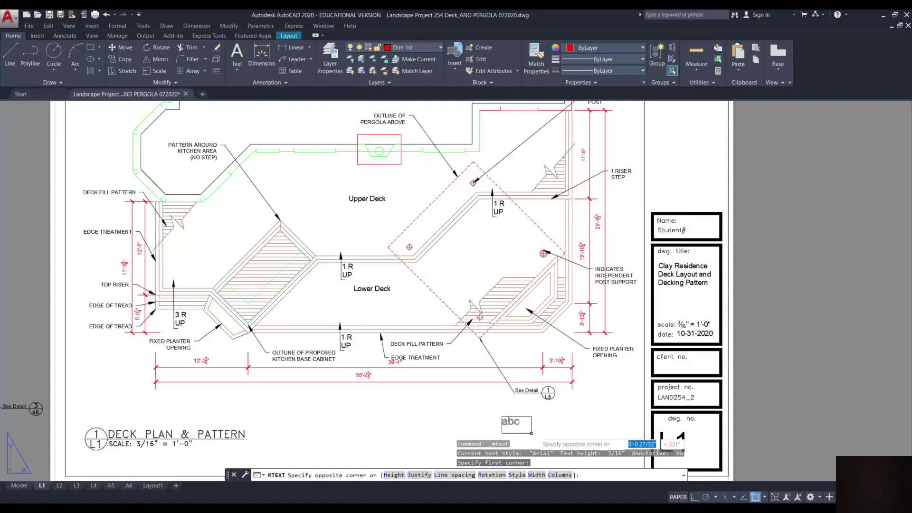
{"action": "left_click", "coordinate": [617, 437]}
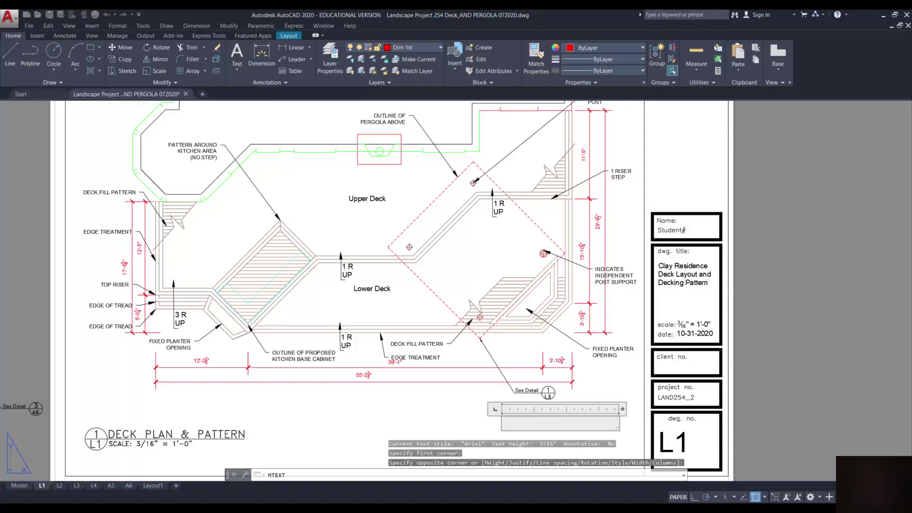
{"action": "type", "text": "}}LAN}D"}
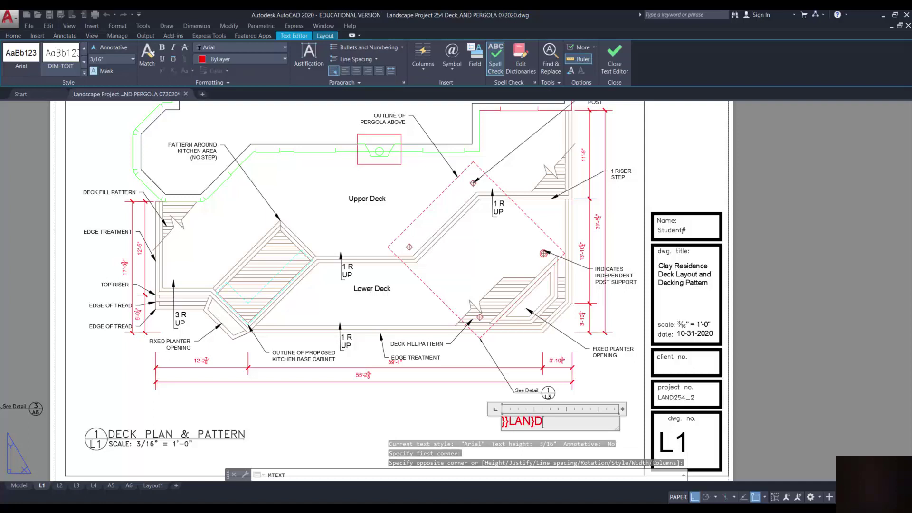
{"action": "key", "text": "BackSpace"}
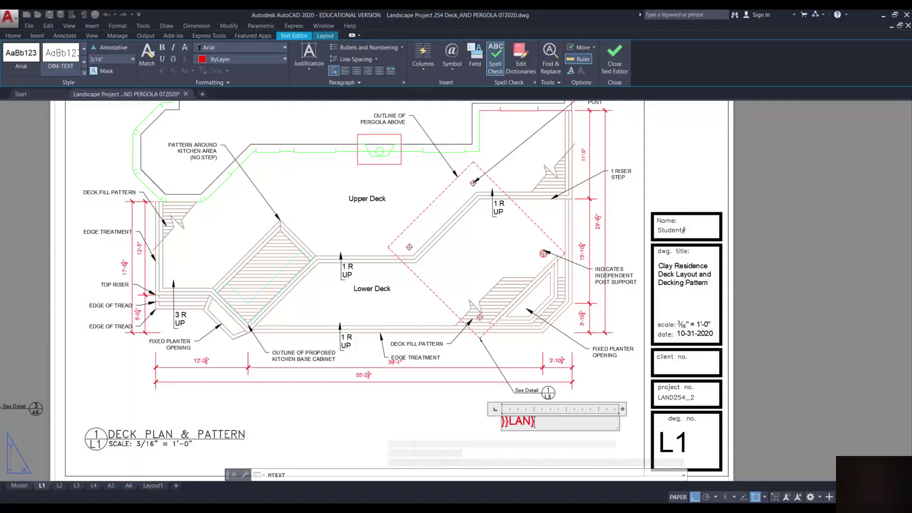
{"action": "key", "text": "BackSpace"}
{"action": "key", "text": "BackSpace"}
{"action": "key", "text": "BackSpace"}
{"action": "key", "text": "BackSpace"}
{"action": "key", "text": "BackSpace"}
{"action": "key", "text": "BackSpace"}
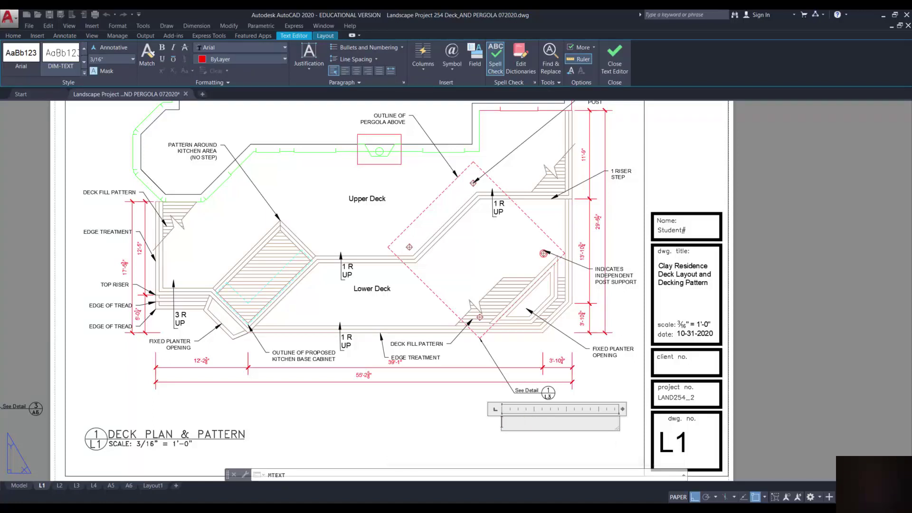
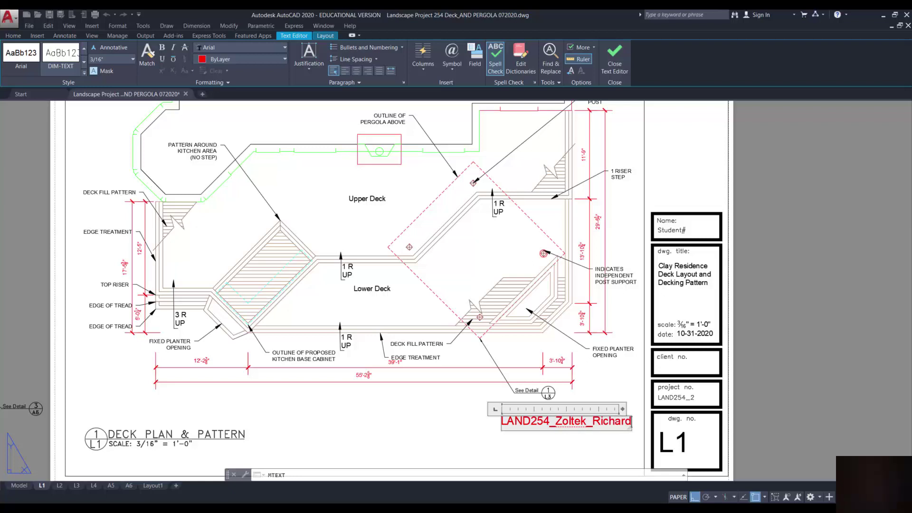
{"action": "type", "text": "_2"}
Close the text editor, then undo the MTEXT so the red project-code line disappears
{"action": "left_click", "coordinate": [602, 439]}
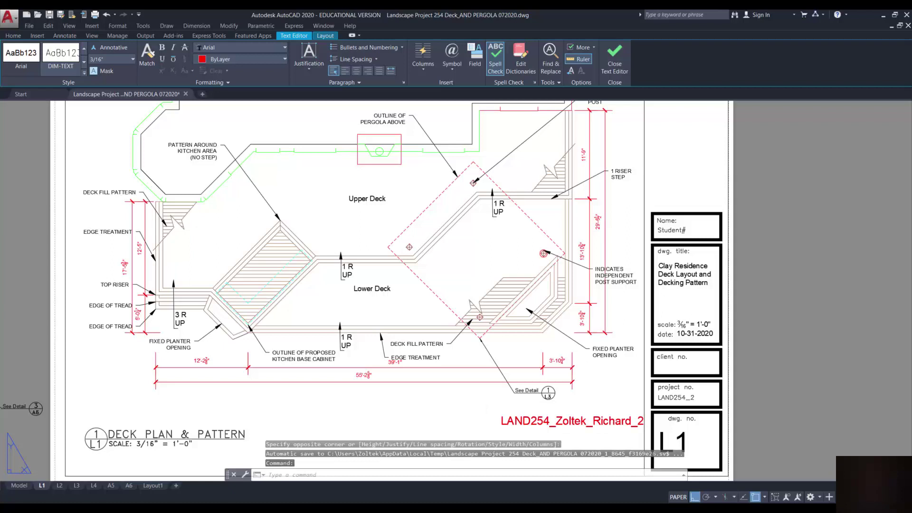
{"action": "key", "text": "Escape"}
{"action": "key", "text": "ctrl+z"}
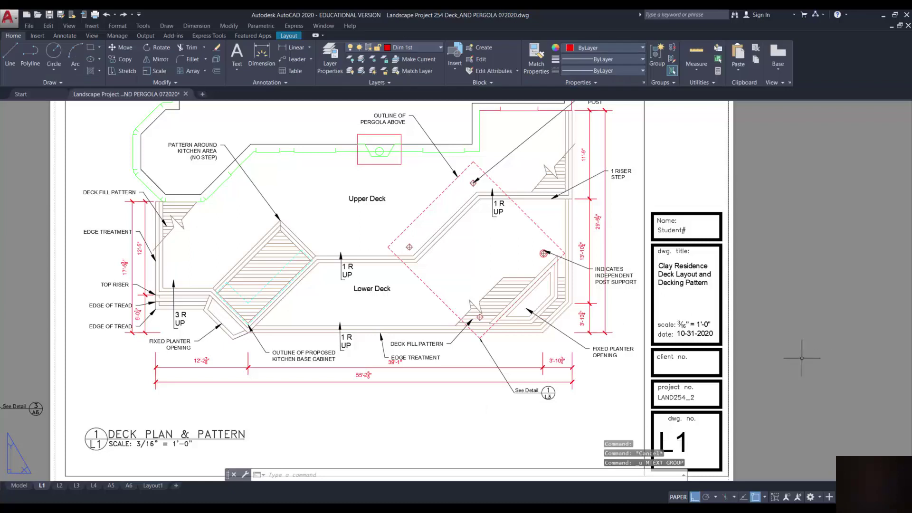